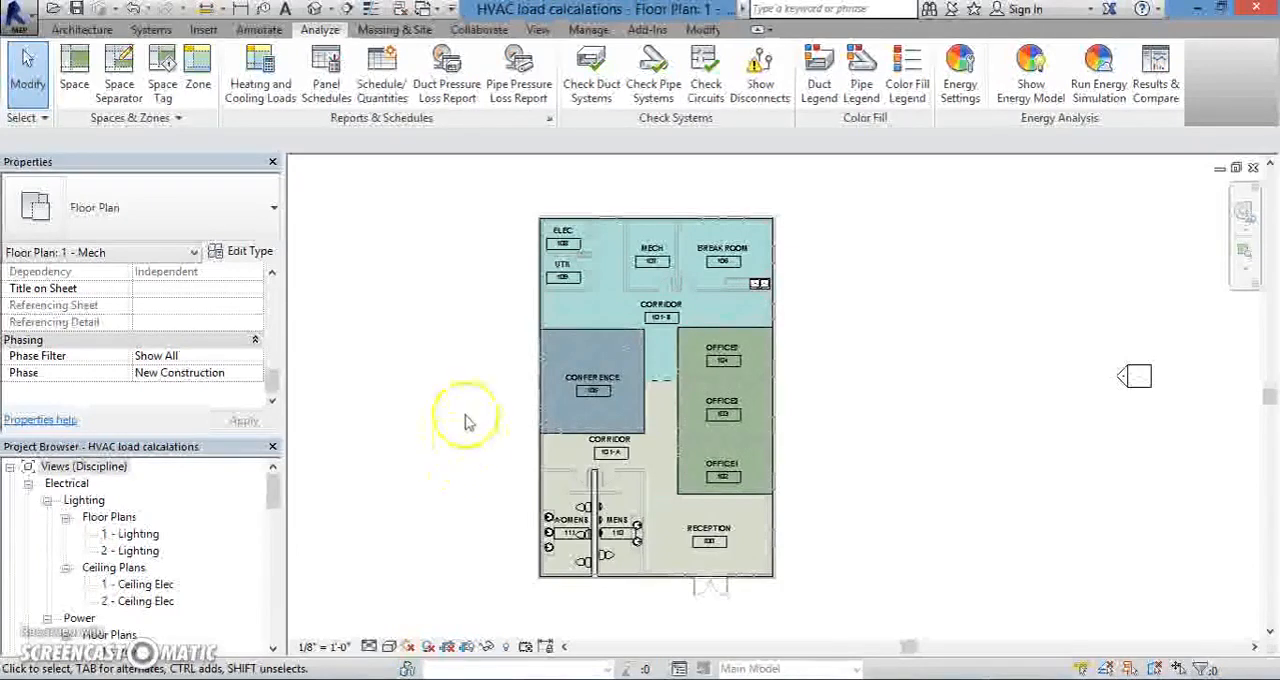
- Examine the coloured HVAC zones and the room layout on the 1 - Mech floor plan
{"action": "scroll", "coordinate": [474, 368], "scroll_direction": "up", "scroll_amount": 2}
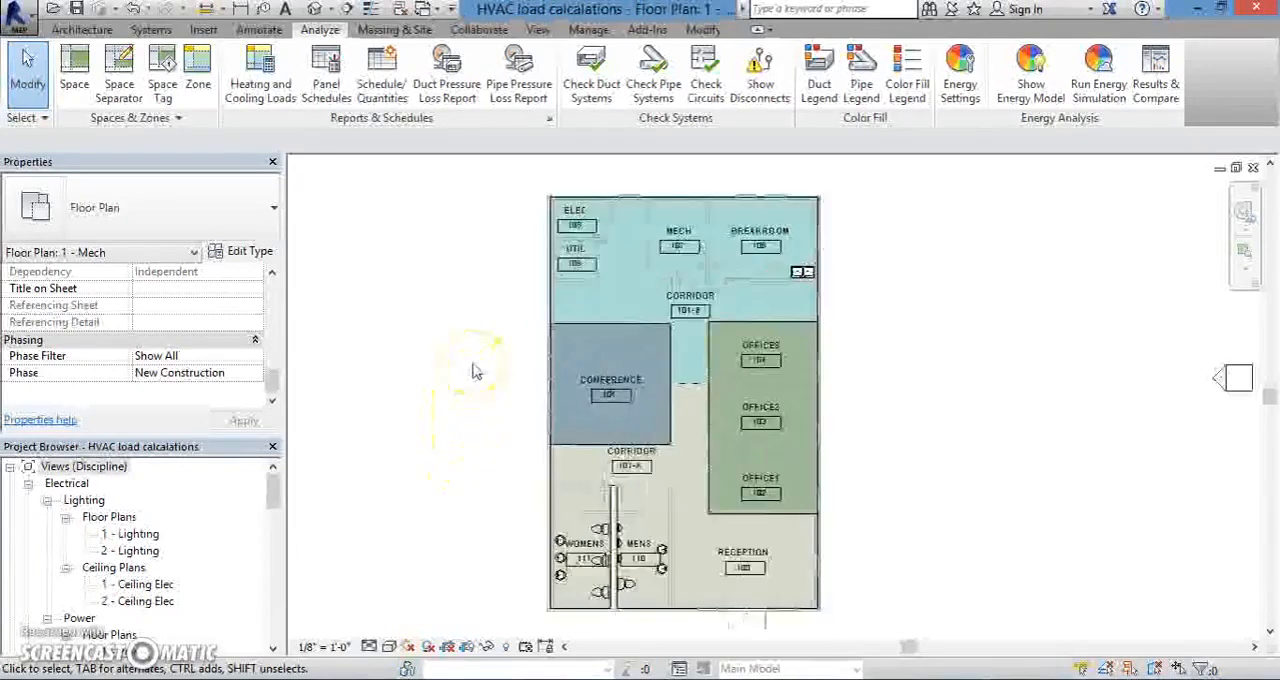
{"action": "scroll", "coordinate": [478, 385], "scroll_direction": "down", "scroll_amount": 2}
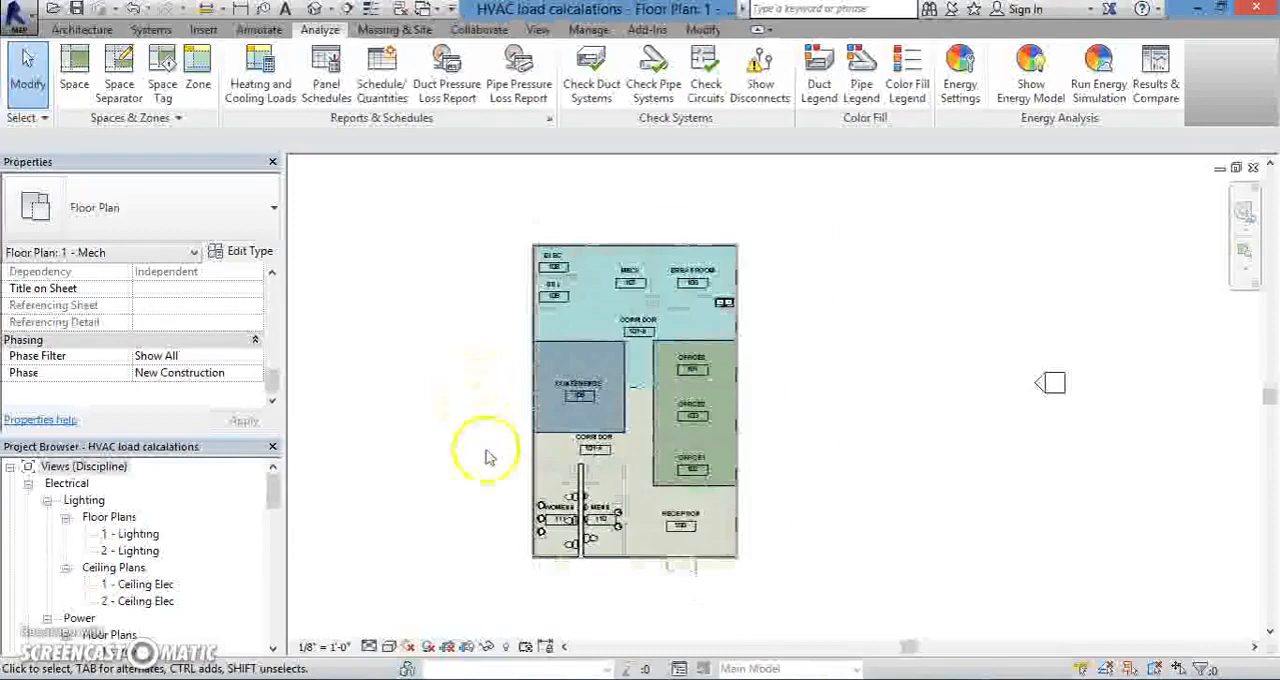
{"action": "scroll", "coordinate": [502, 485], "scroll_direction": "up", "scroll_amount": 1}
{"action": "scroll", "coordinate": [502, 486], "scroll_direction": "up", "scroll_amount": 1}
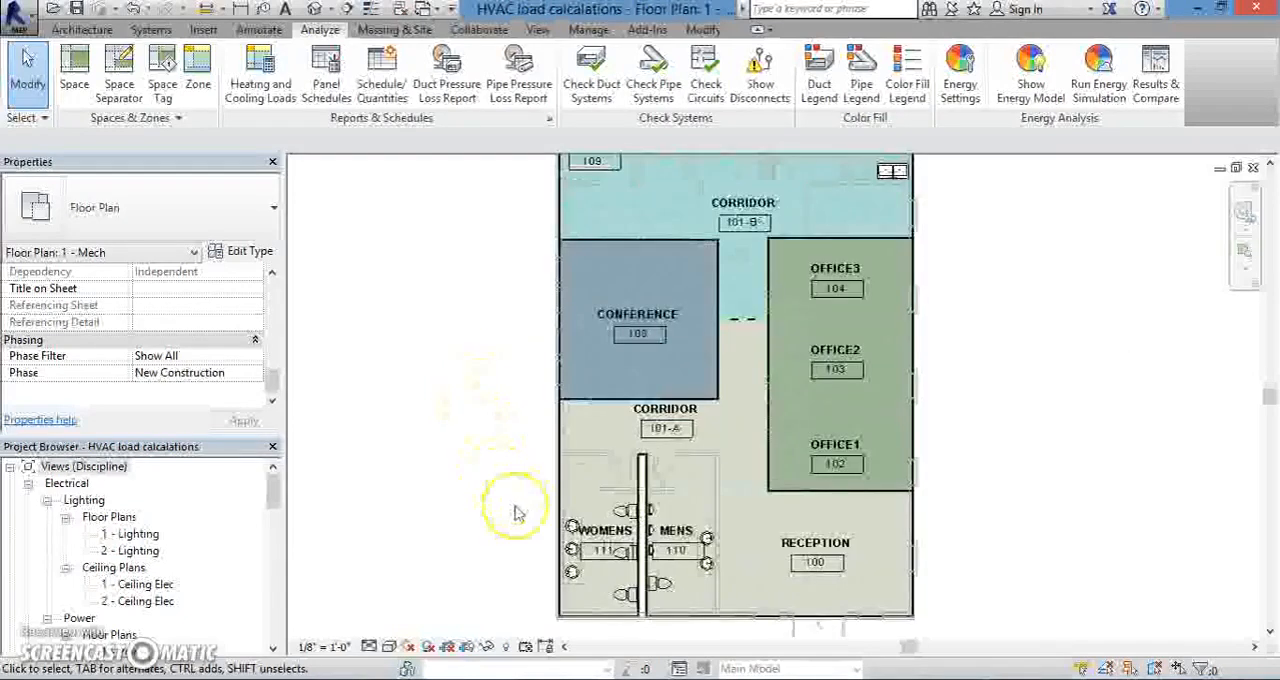
{"action": "scroll", "coordinate": [517, 512], "scroll_direction": "down", "scroll_amount": 3}
{"action": "scroll", "coordinate": [440, 356], "scroll_direction": "down", "scroll_amount": 1}
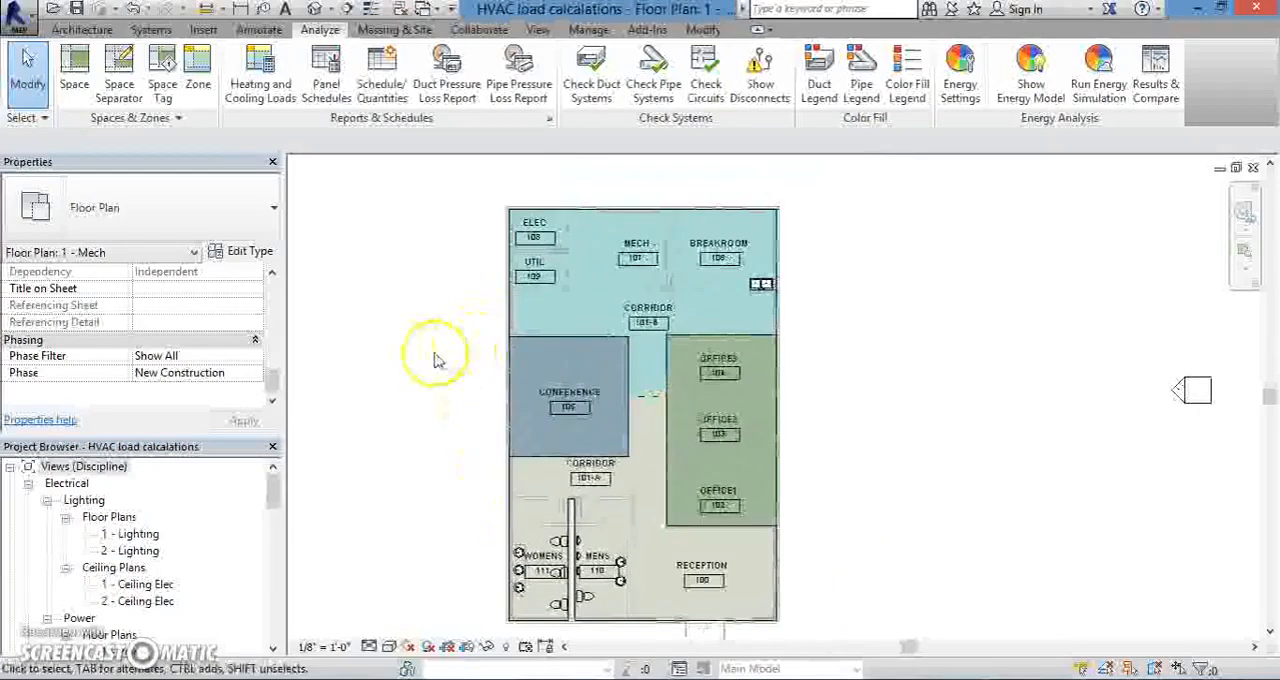
{"action": "scroll", "coordinate": [443, 272], "scroll_direction": "up", "scroll_amount": 1}
{"action": "scroll", "coordinate": [452, 276], "scroll_direction": "up", "scroll_amount": 1}
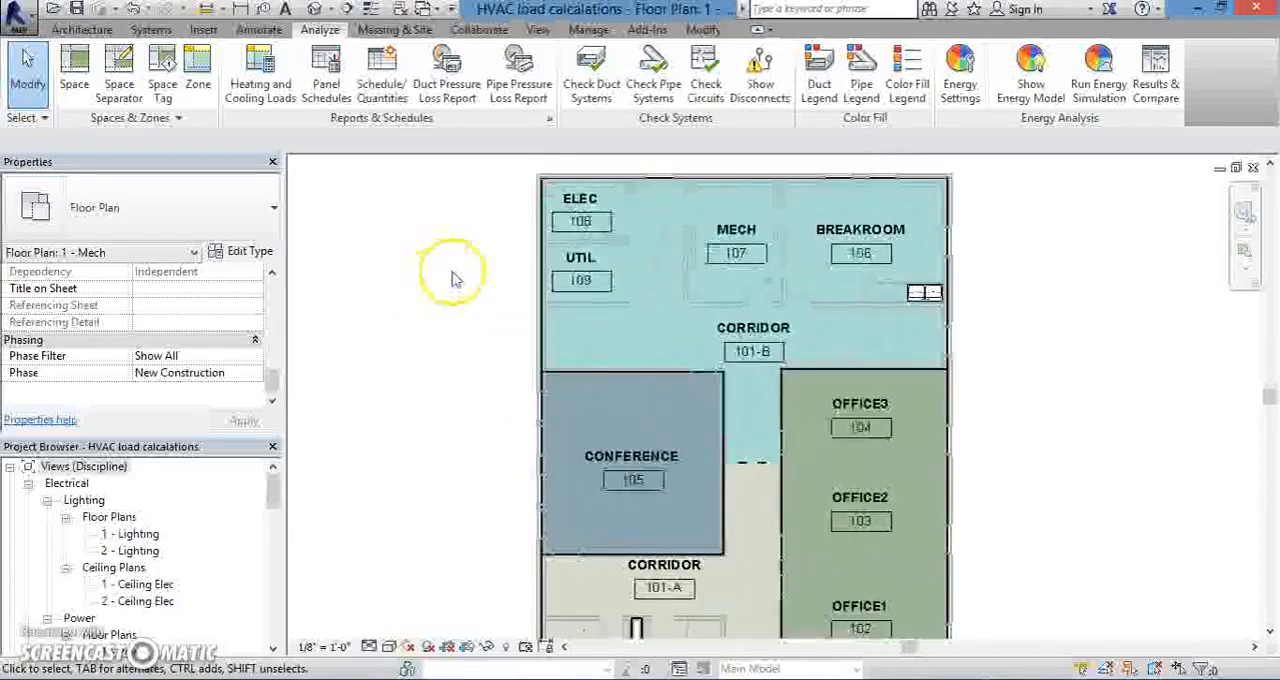
{"action": "scroll", "coordinate": [452, 278], "scroll_direction": "down", "scroll_amount": 3}
{"action": "scroll", "coordinate": [440, 412], "scroll_direction": "up", "scroll_amount": 1}
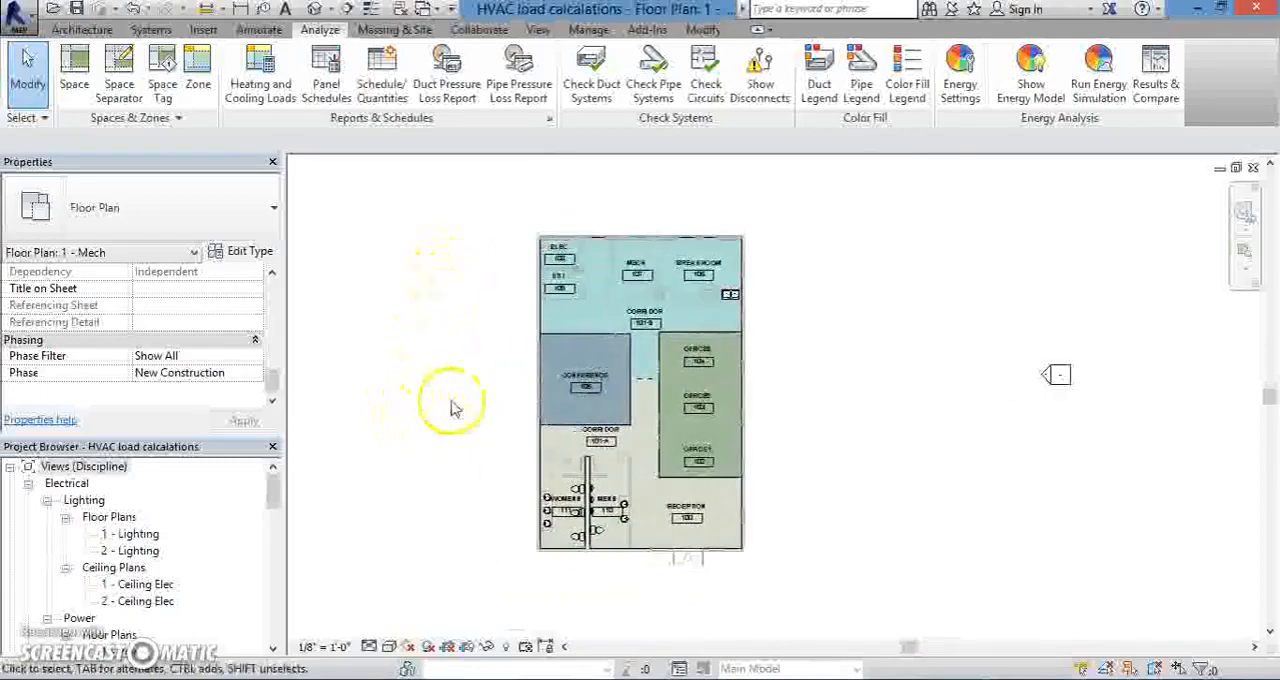
{"action": "scroll", "coordinate": [452, 406], "scroll_direction": "up", "scroll_amount": 1}
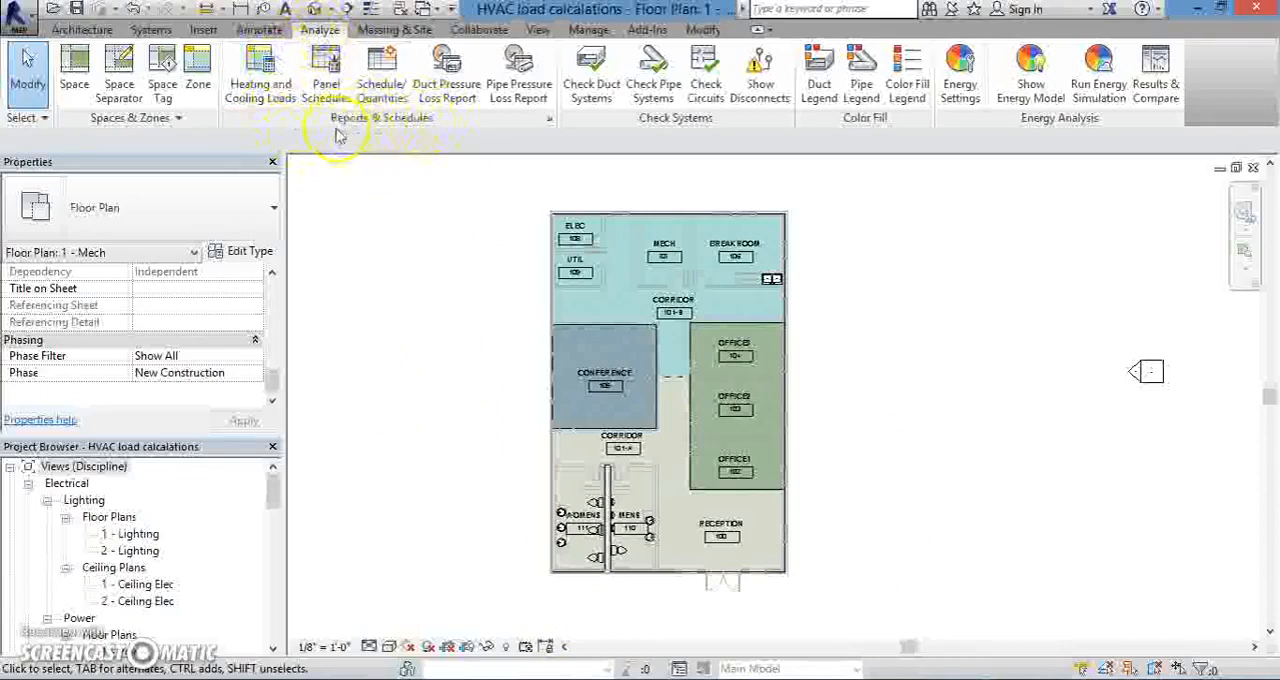
- Open the Heating and Cooling Loads settings for the building model and place the dialog clear for editing
{"action": "left_click", "coordinate": [258, 97]}
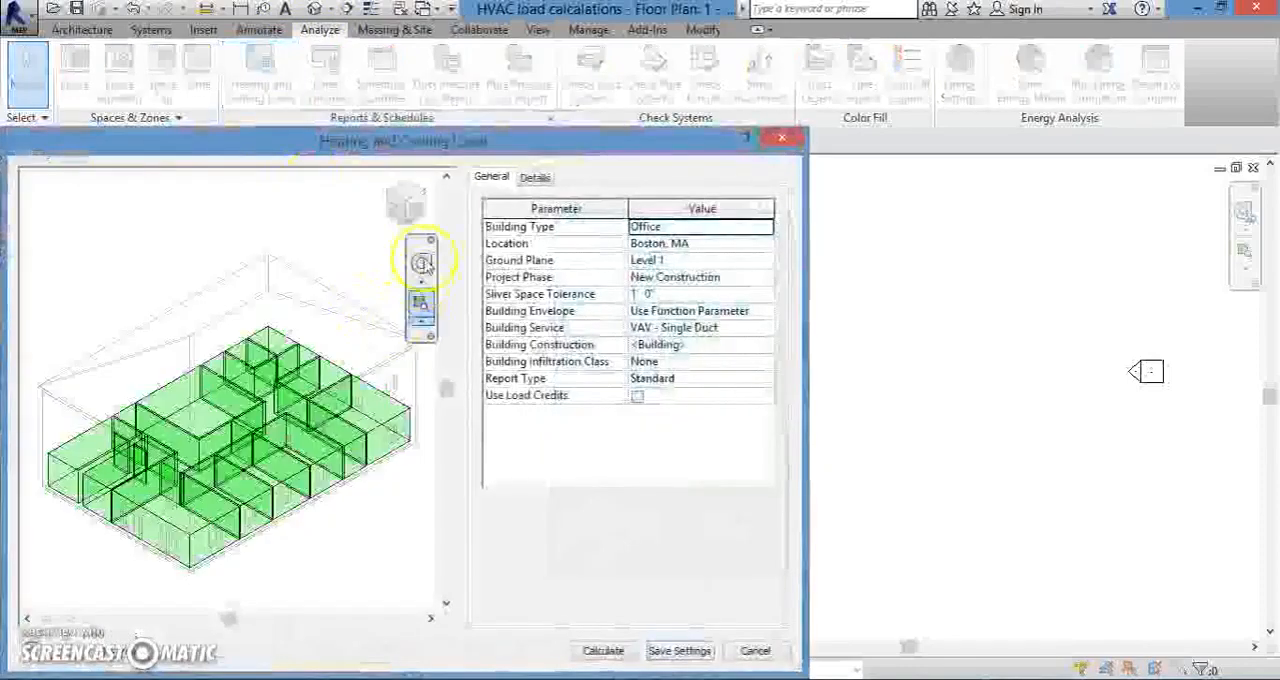
{"action": "left_click_drag", "start_coordinate": [440, 137], "coordinate": [544, 77]}
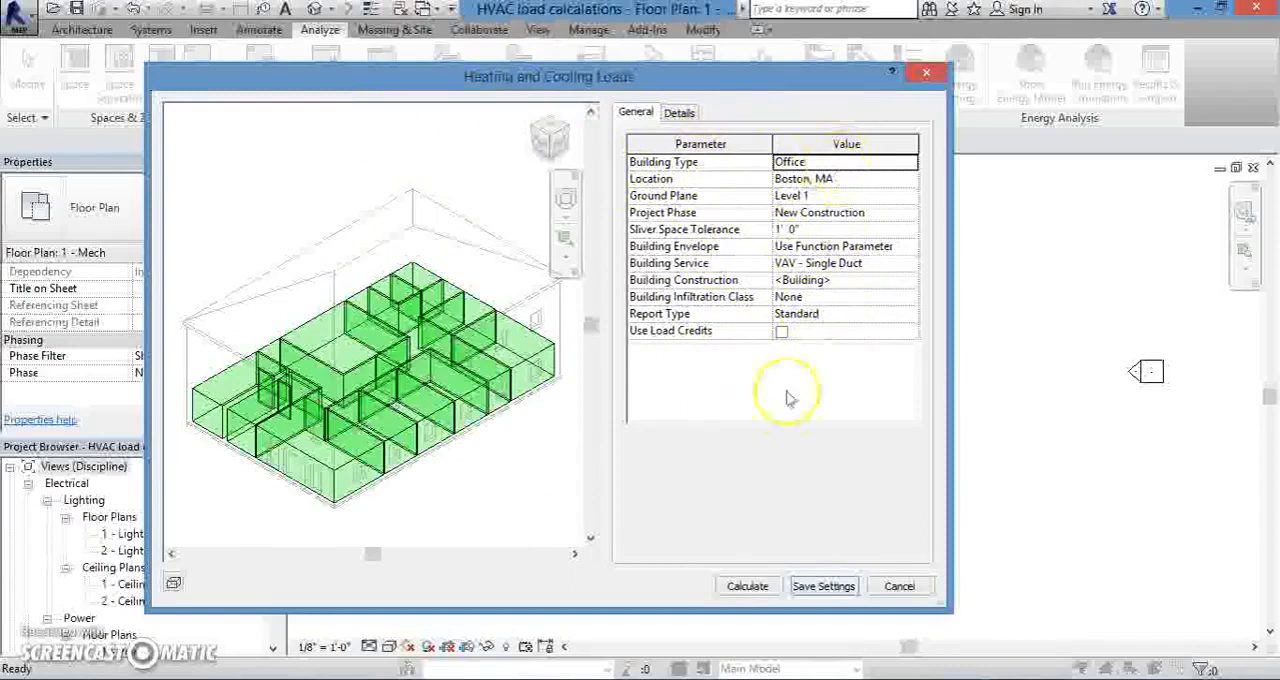
{"action": "left_click_drag", "start_coordinate": [735, 92], "coordinate": [955, 318]}
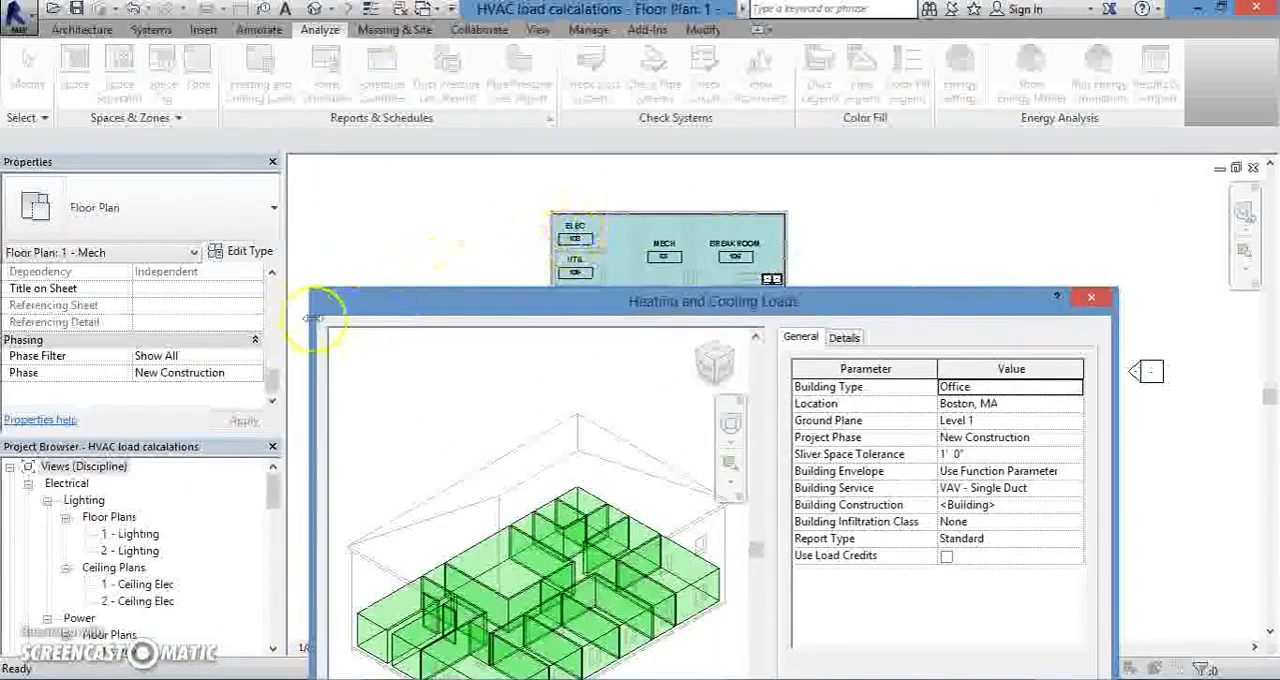
{"action": "left_click_drag", "start_coordinate": [647, 316], "coordinate": [535, 116]}
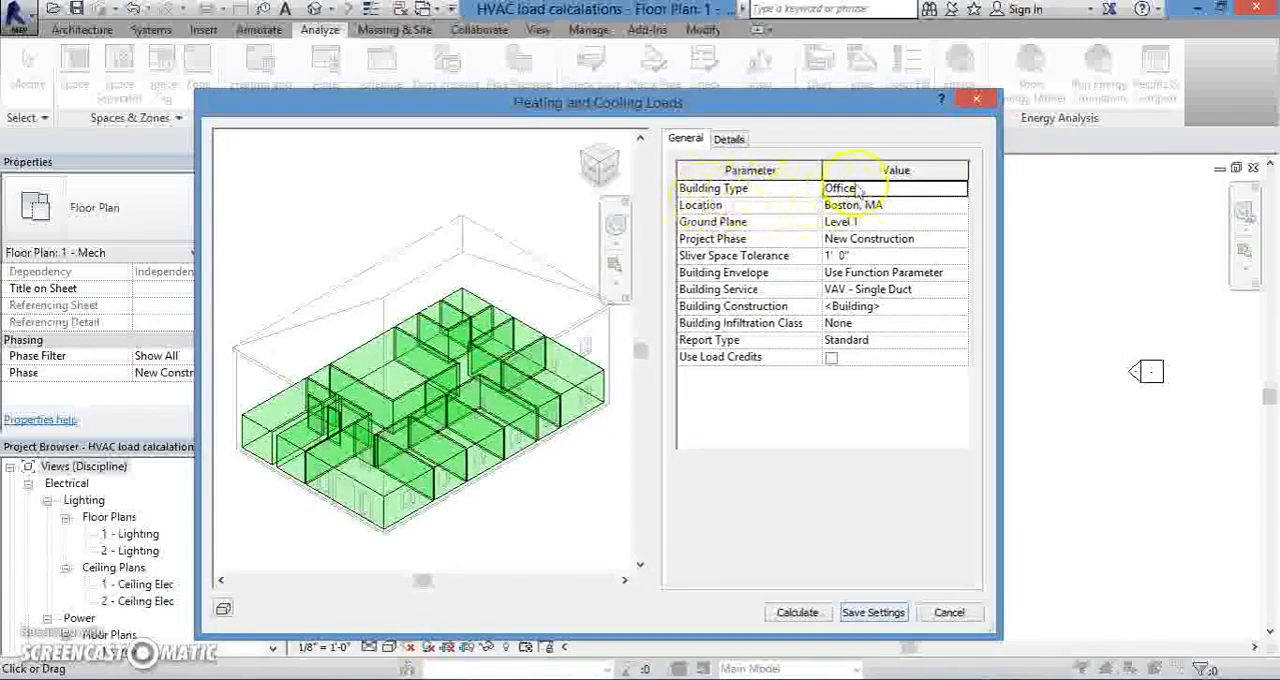
- Choose Office as the building type for the load analysis
{"action": "left_click", "coordinate": [958, 190]}
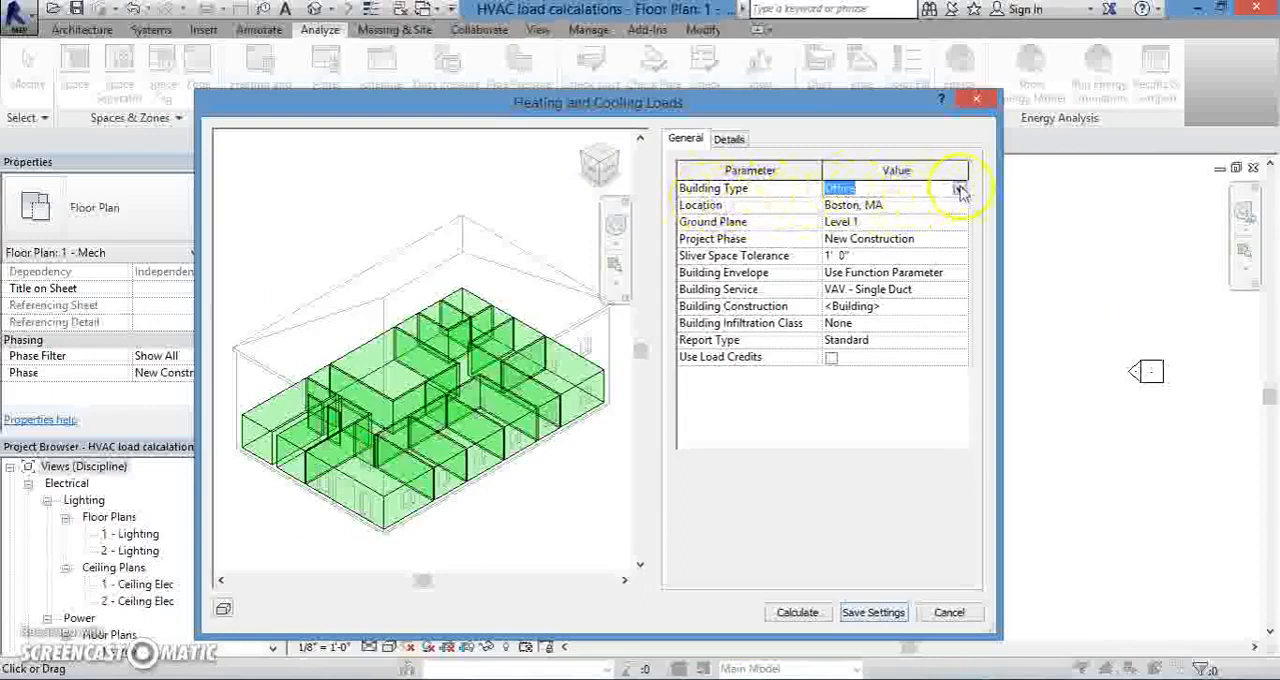
{"action": "left_click", "coordinate": [958, 190]}
{"action": "mouse_move", "coordinate": [975, 250]}
{"action": "left_mouse_down"}
{"action": "mouse_move", "coordinate": [976, 211]}
{"action": "mouse_move", "coordinate": [976, 233]}
{"action": "left_mouse_up"}
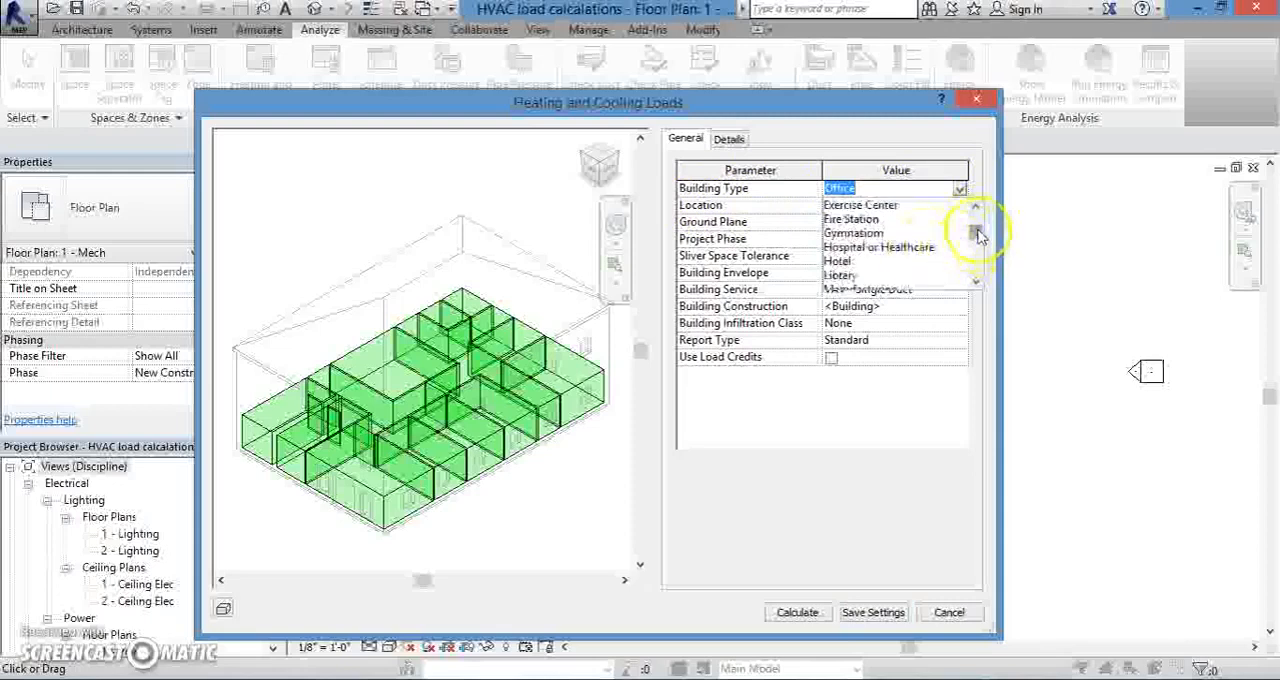
{"action": "left_click_drag", "start_coordinate": [978, 235], "coordinate": [978, 249]}
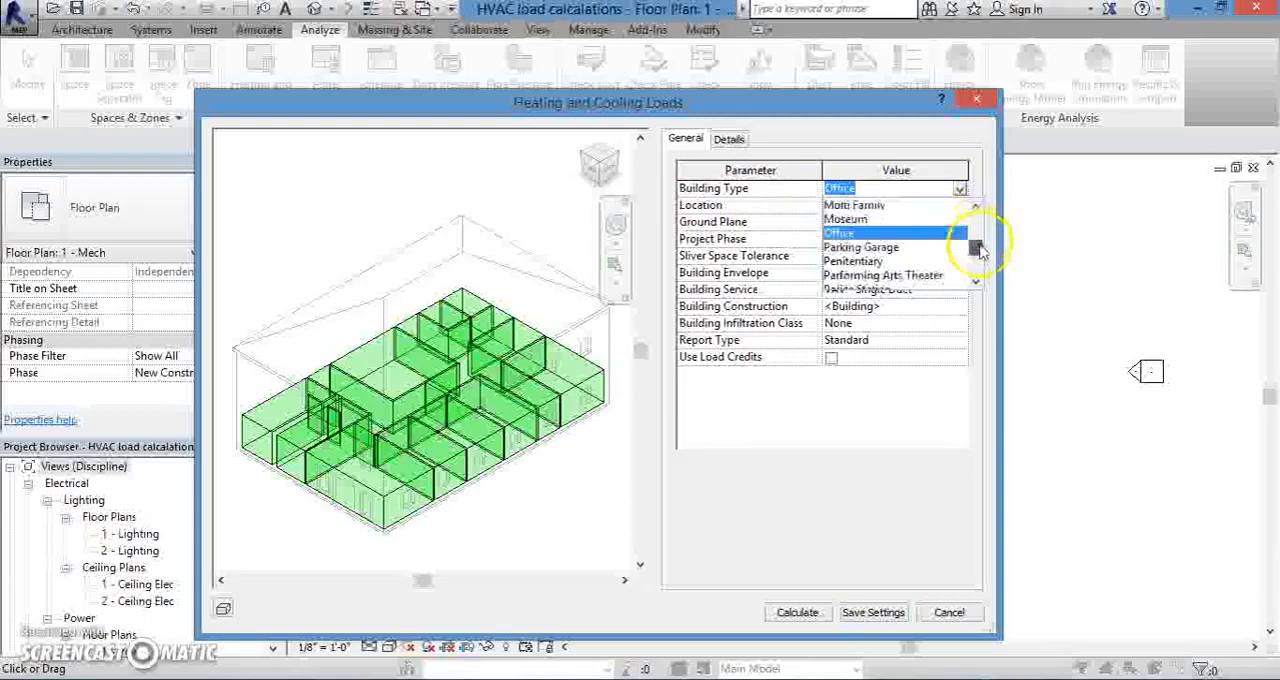
{"action": "left_click", "coordinate": [855, 236]}
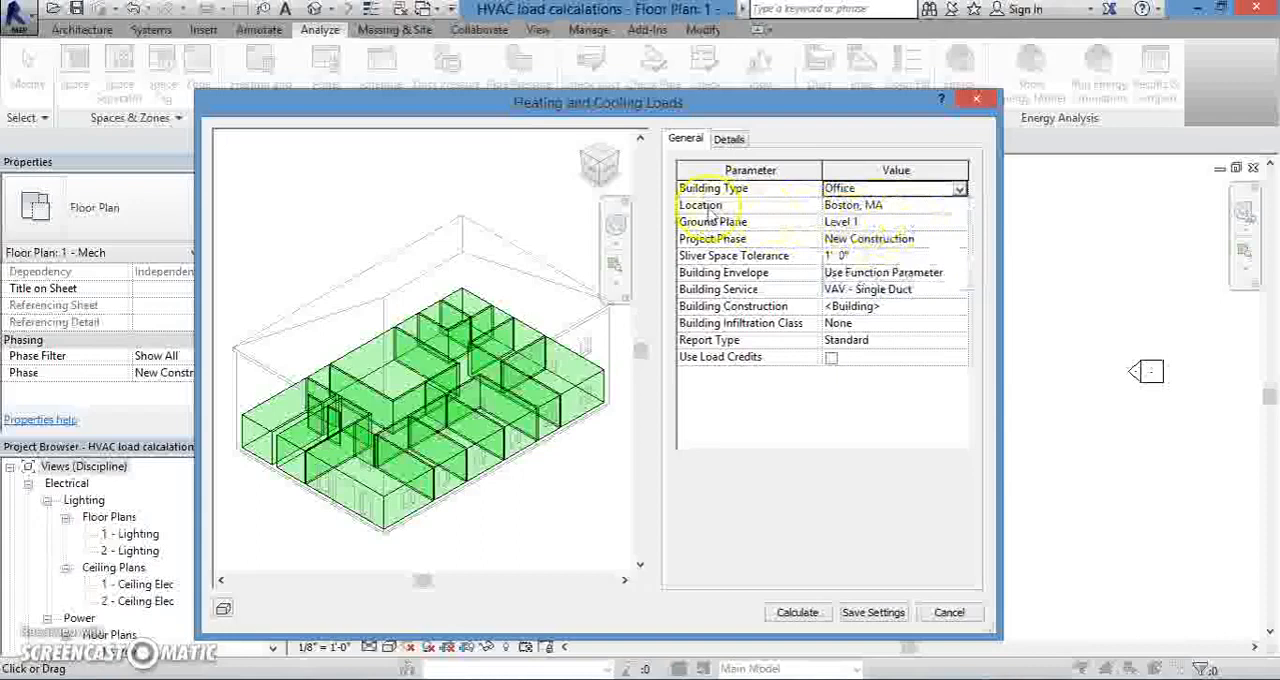
- Review the project location settings and accept Boston, MA defined by the Internet Mapping Service
{"action": "left_click", "coordinate": [935, 205]}
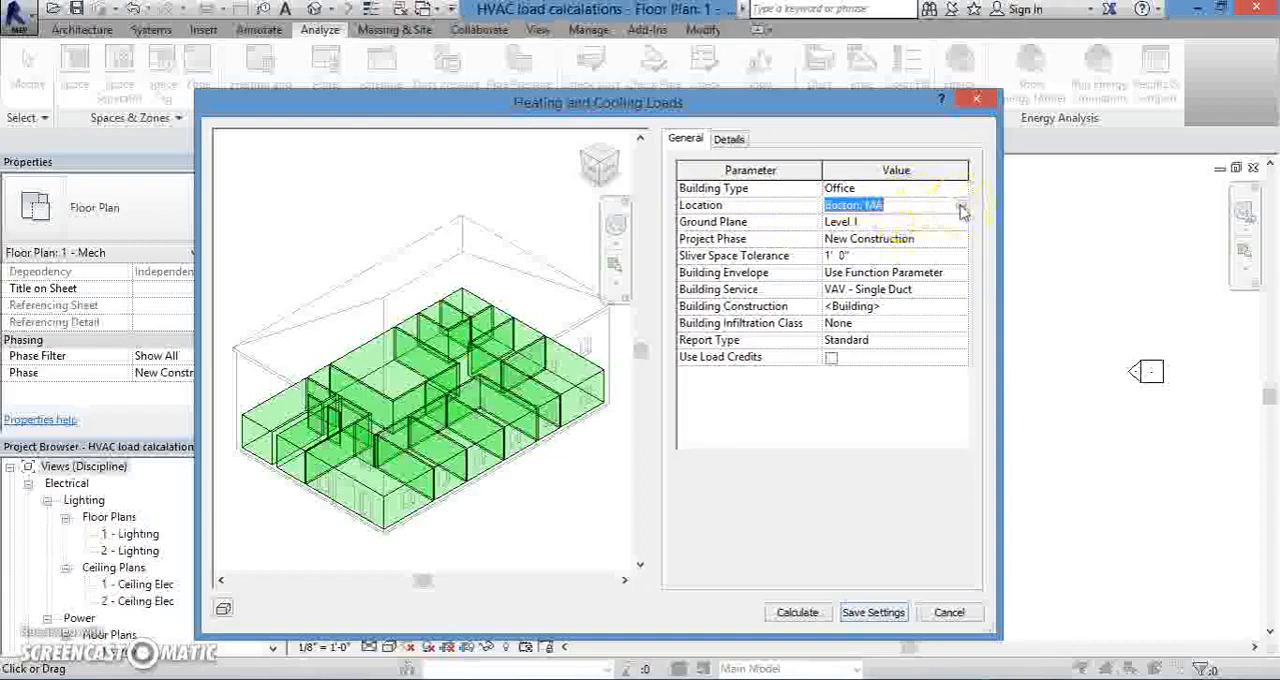
{"action": "left_click", "coordinate": [959, 205]}
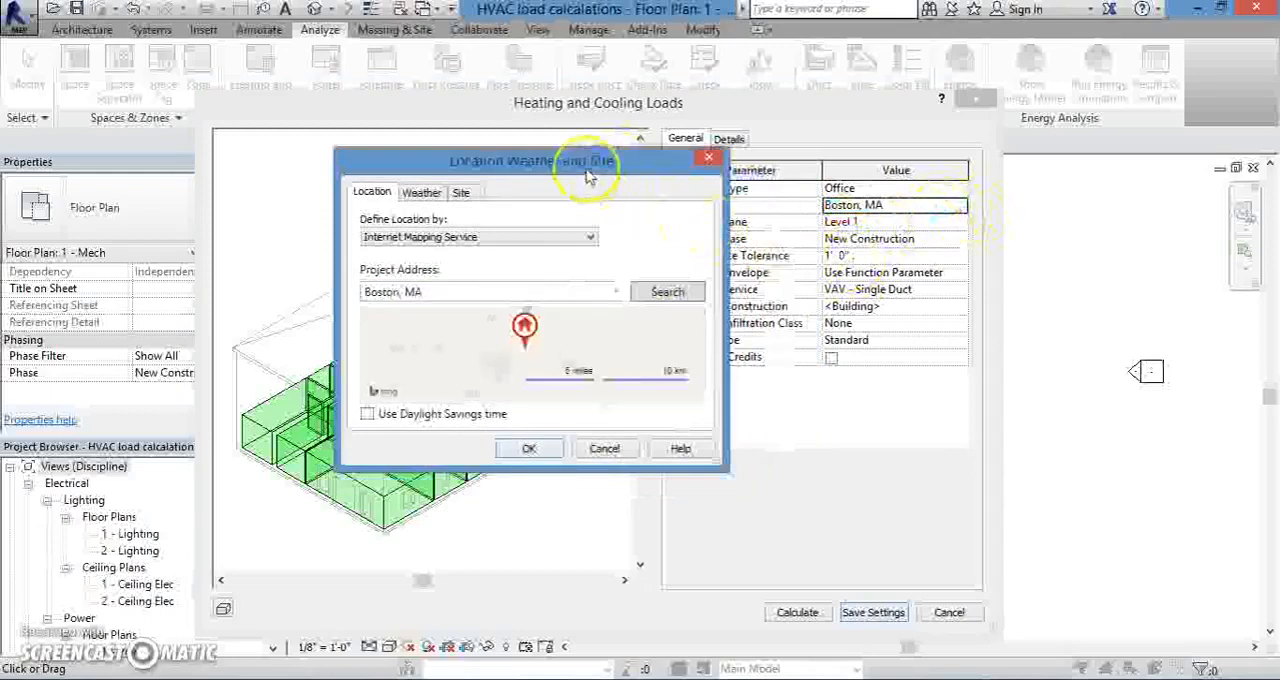
{"action": "left_click_drag", "start_coordinate": [588, 158], "coordinate": [650, 126]}
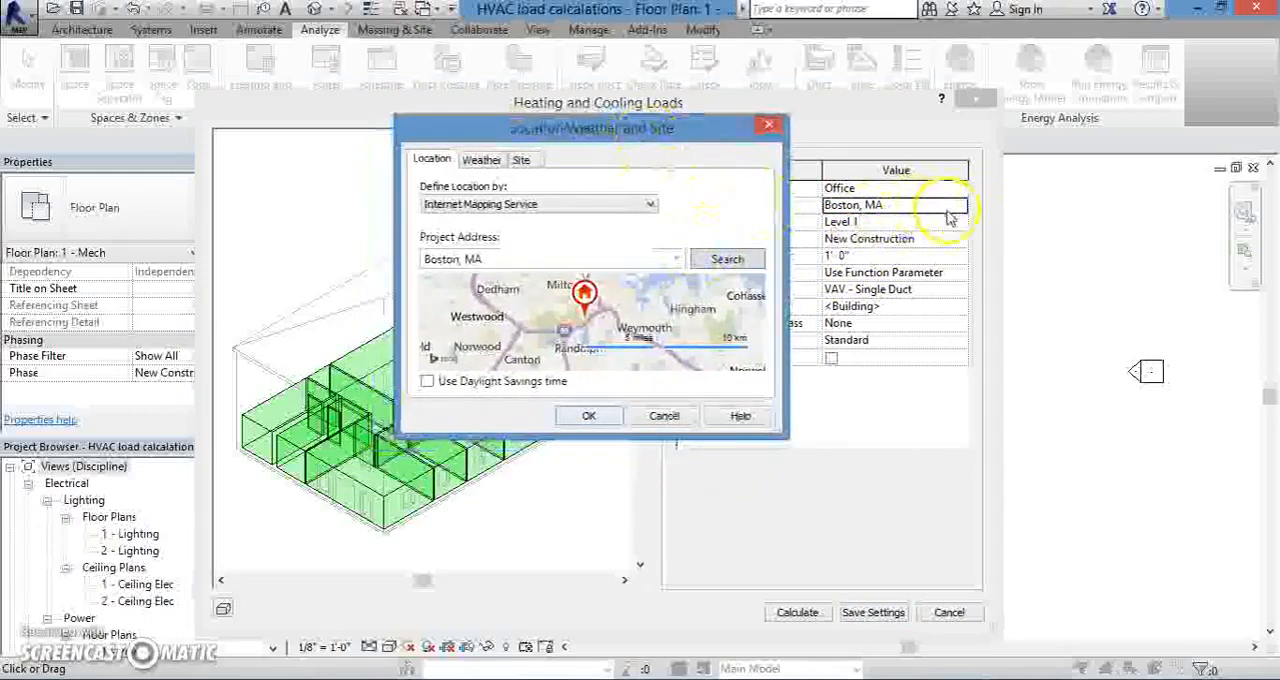
{"action": "left_click_drag", "start_coordinate": [652, 138], "coordinate": [666, 122]}
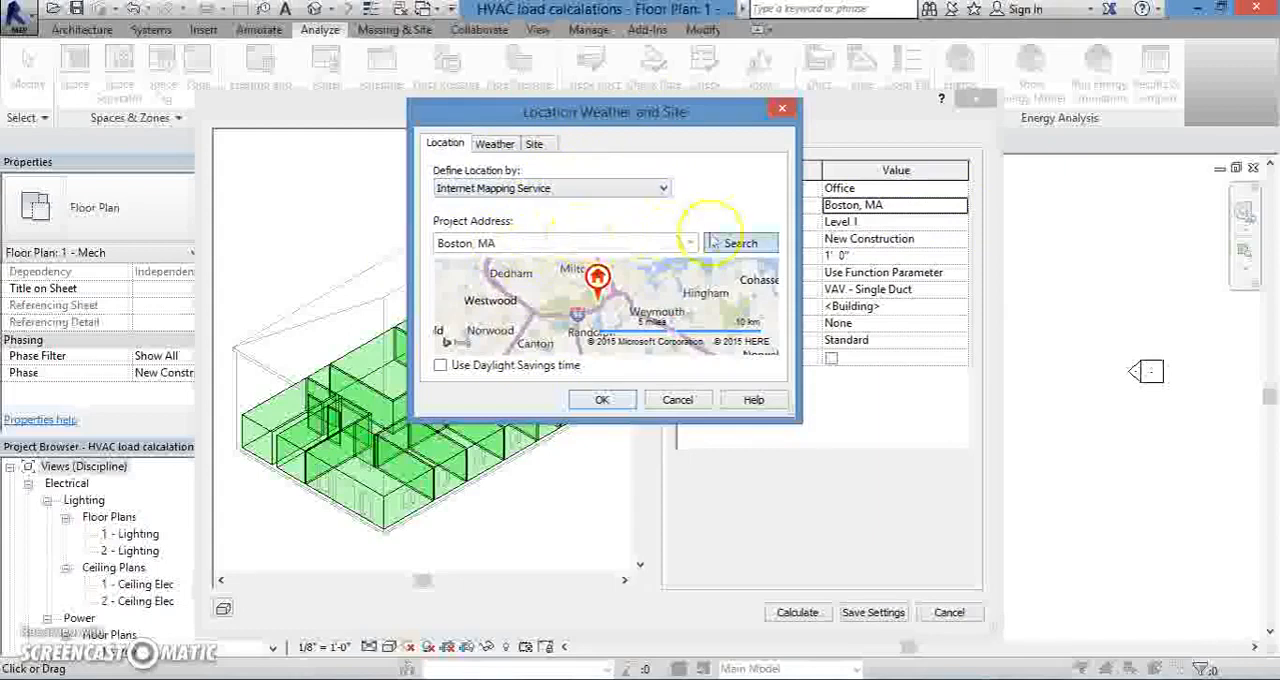
{"action": "left_click", "coordinate": [662, 188]}
{"action": "left_click", "coordinate": [662, 188]}
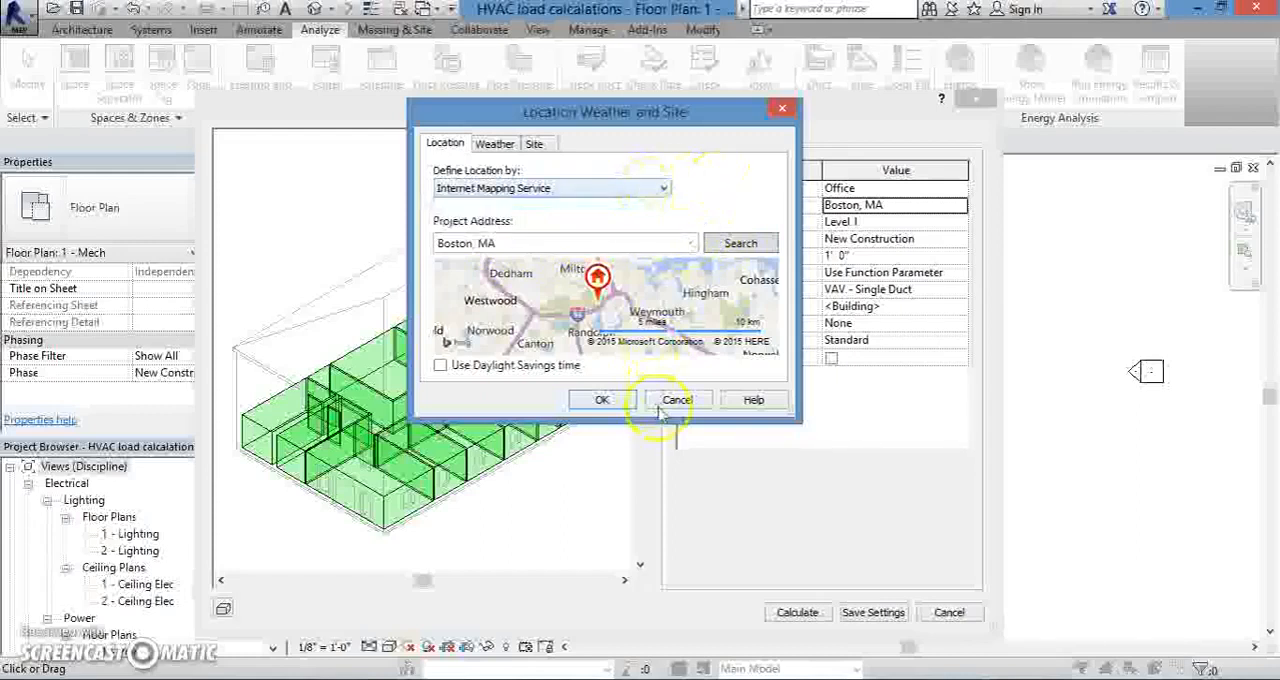
{"action": "left_click", "coordinate": [603, 400]}
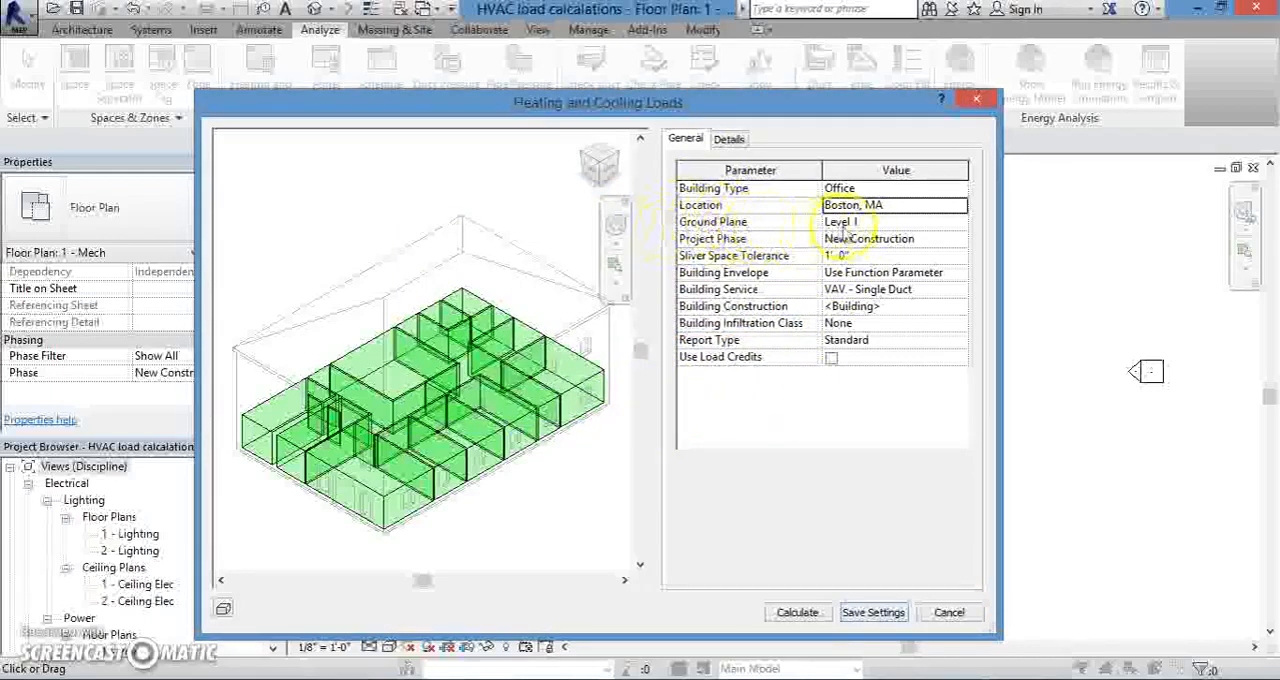
- Keep Level 1 as the ground plane and choose New Construction as the project phase
{"action": "left_click", "coordinate": [955, 224]}
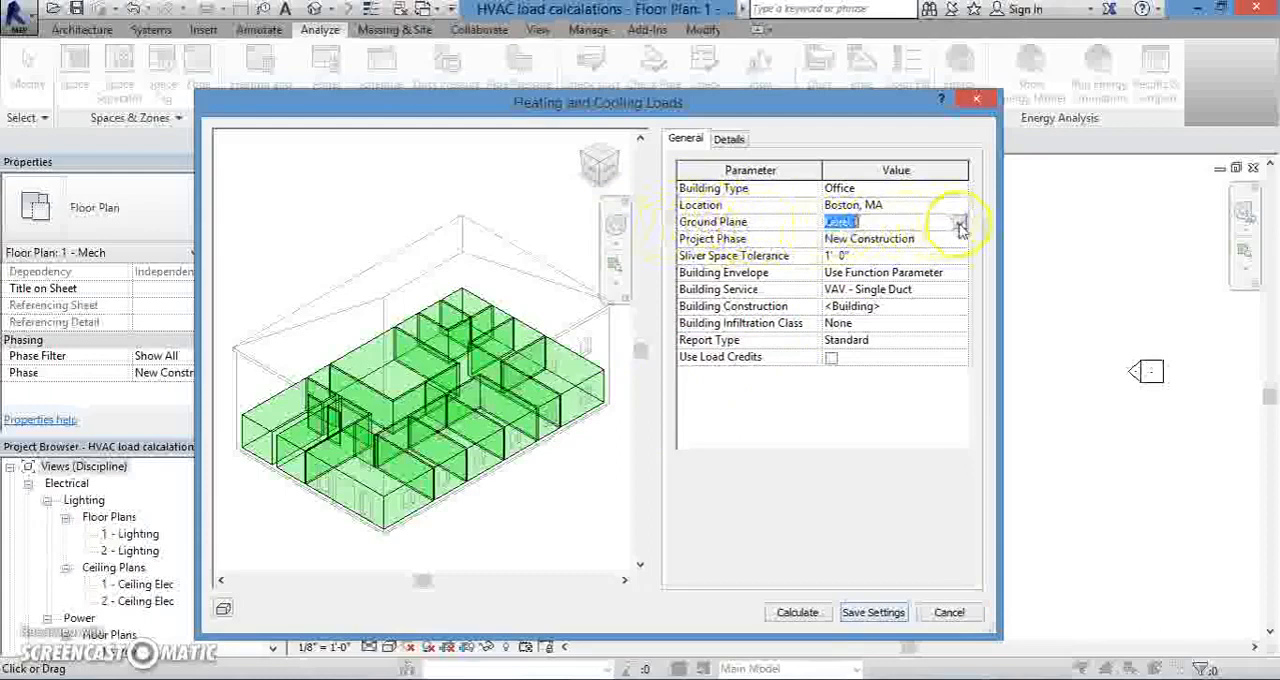
{"action": "left_click", "coordinate": [958, 226]}
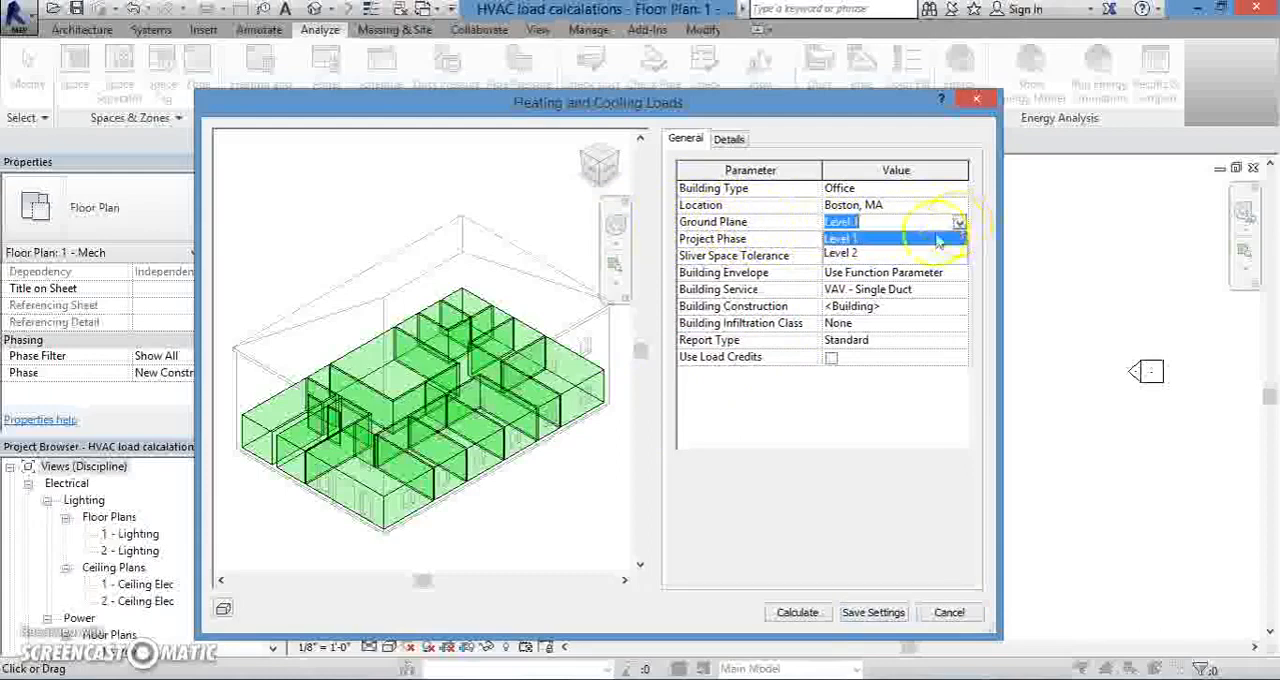
{"action": "left_click", "coordinate": [785, 230]}
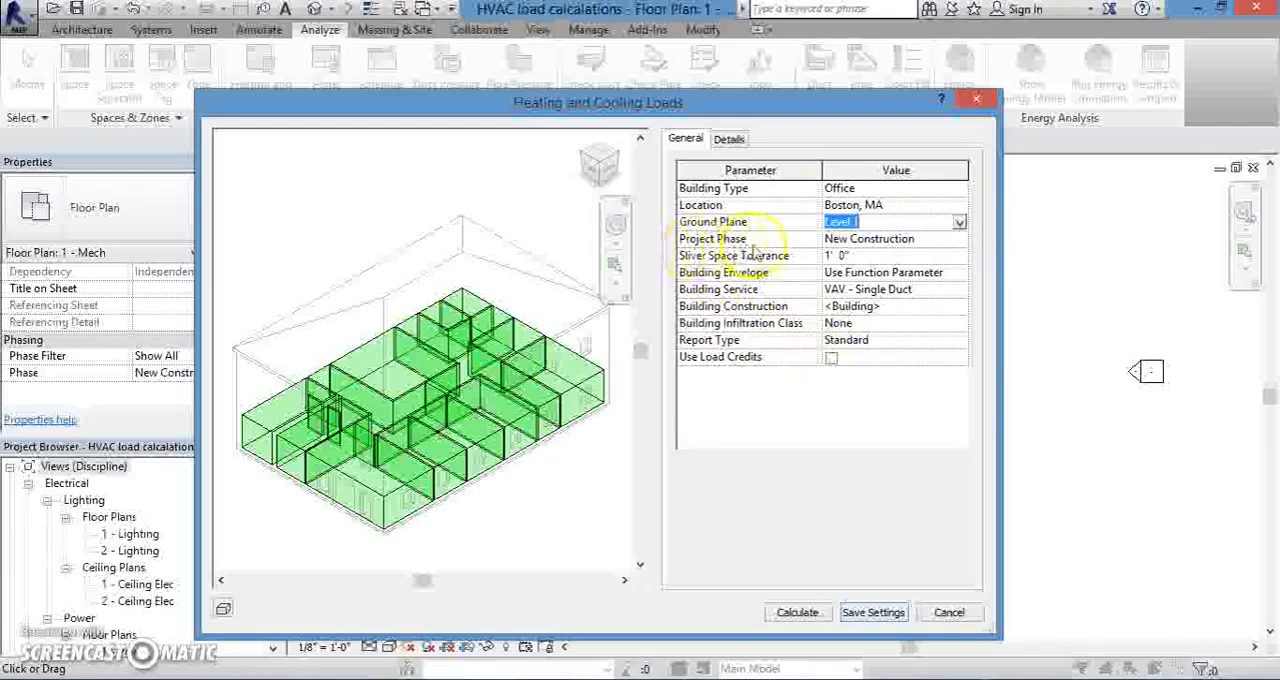
{"action": "left_click", "coordinate": [875, 240]}
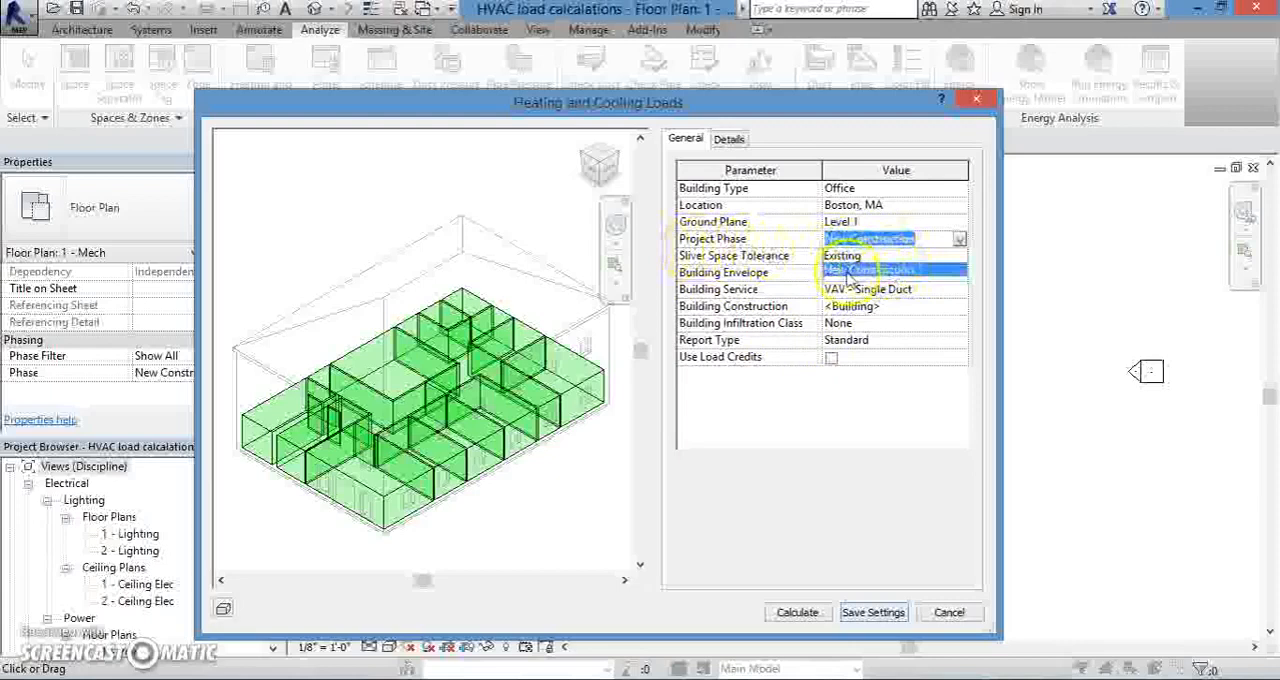
{"action": "left_click", "coordinate": [913, 274]}
- Look through the available building services and set the building service to Fan Coil System
{"action": "left_click", "coordinate": [915, 289]}
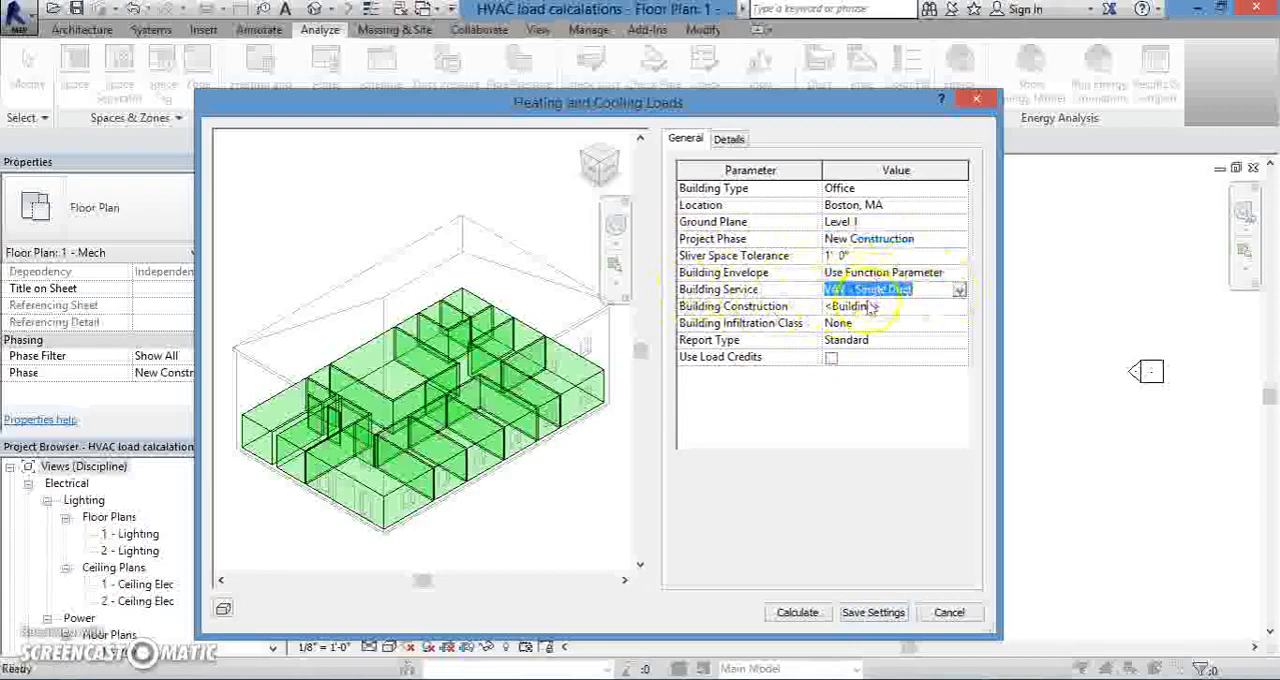
{"action": "left_click", "coordinate": [958, 290]}
{"action": "left_click_drag", "start_coordinate": [1114, 337], "coordinate": [1114, 342]}
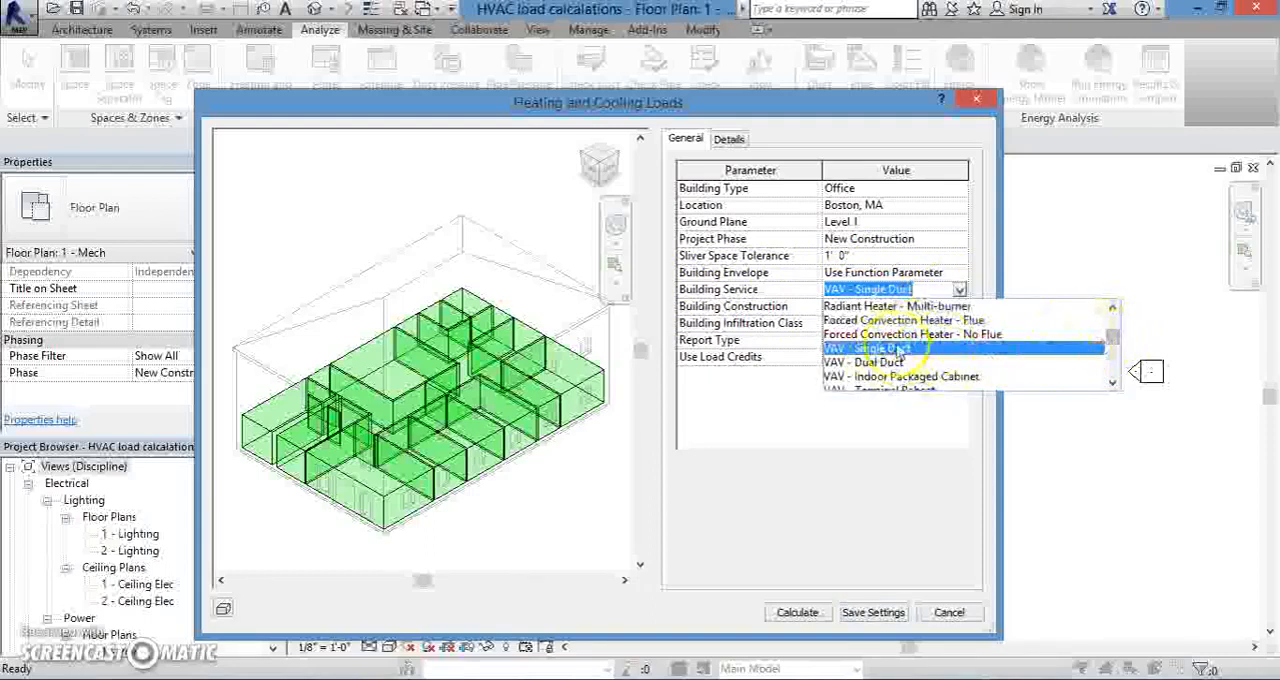
{"action": "left_click", "coordinate": [1112, 383]}
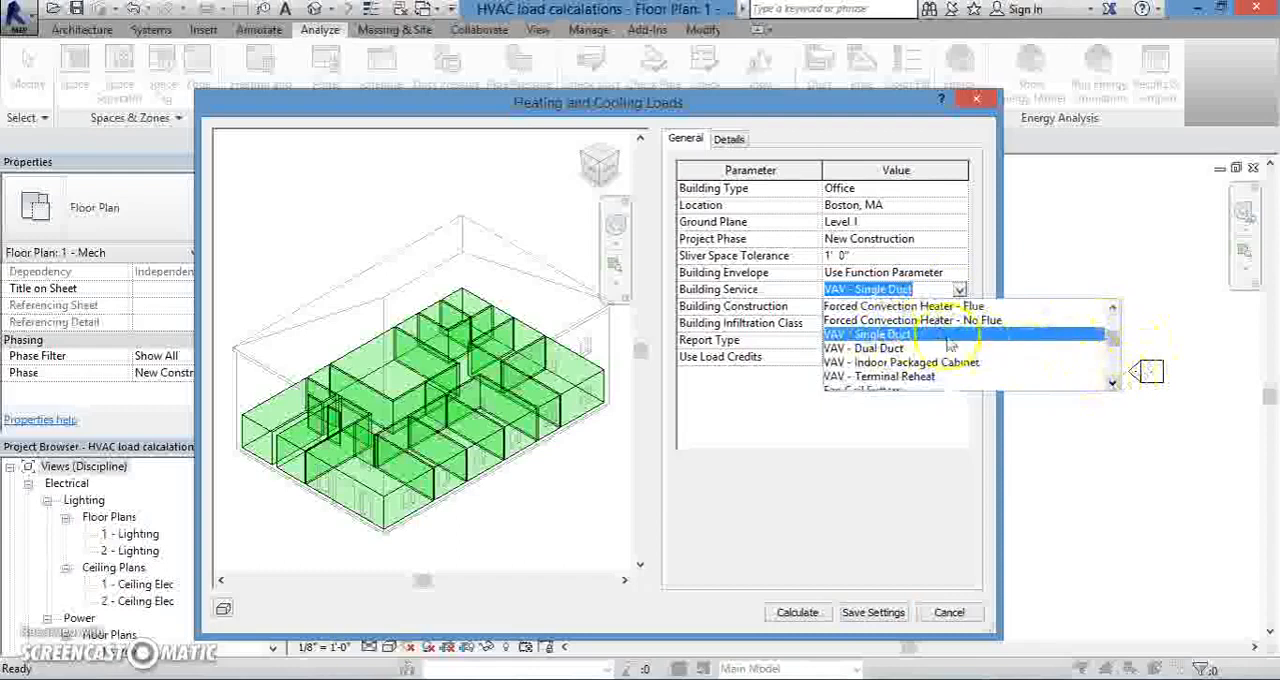
{"action": "left_click", "coordinate": [959, 290]}
{"action": "left_click", "coordinate": [959, 290]}
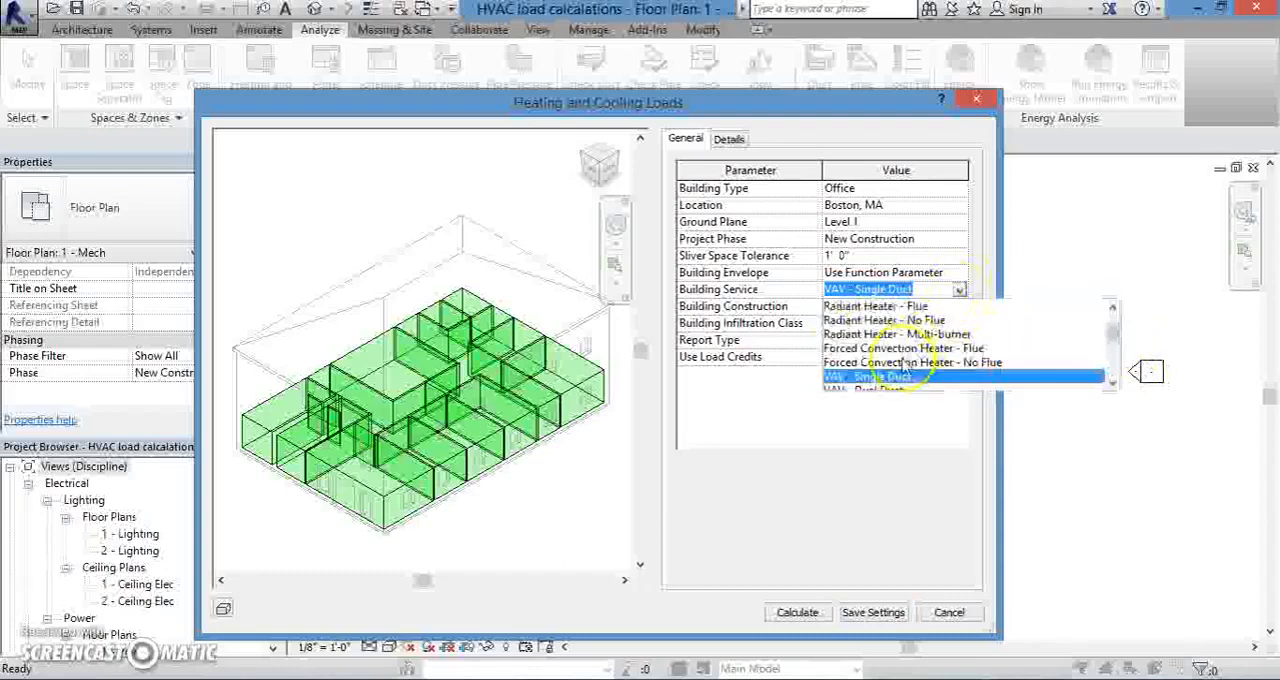
{"action": "scroll", "coordinate": [904, 366], "scroll_direction": "down", "scroll_amount": 1}
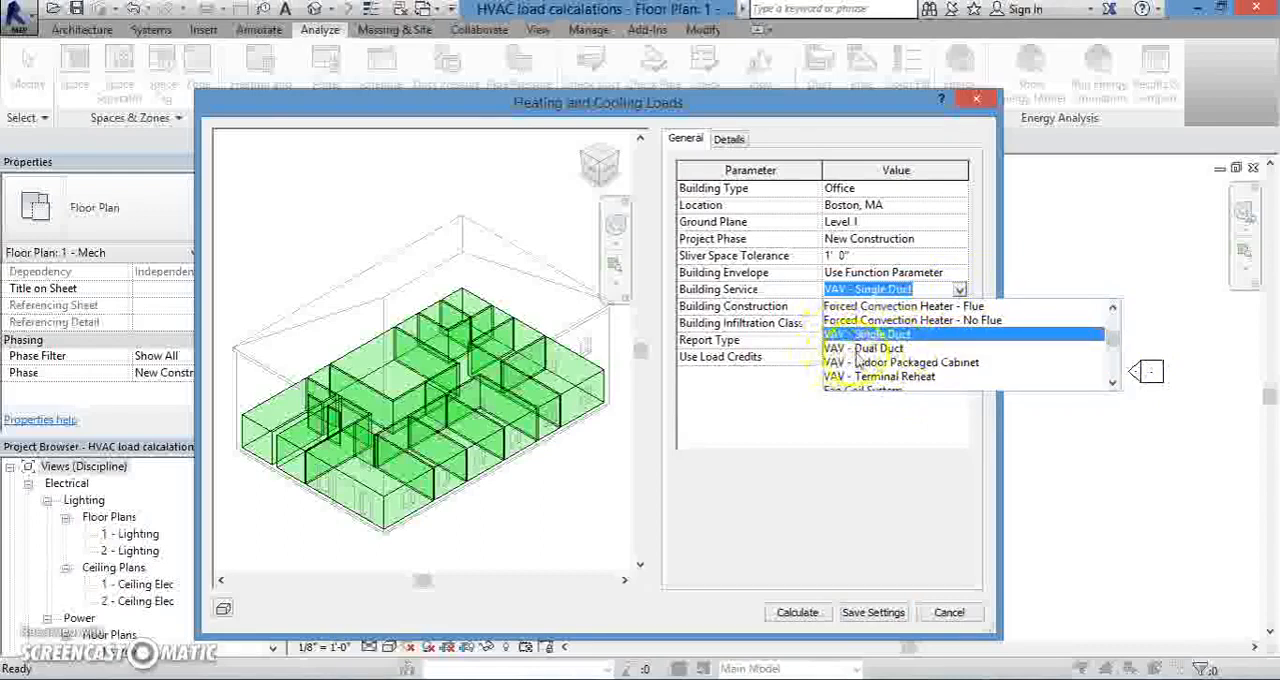
{"action": "scroll", "coordinate": [910, 362], "scroll_direction": "down", "scroll_amount": 3}
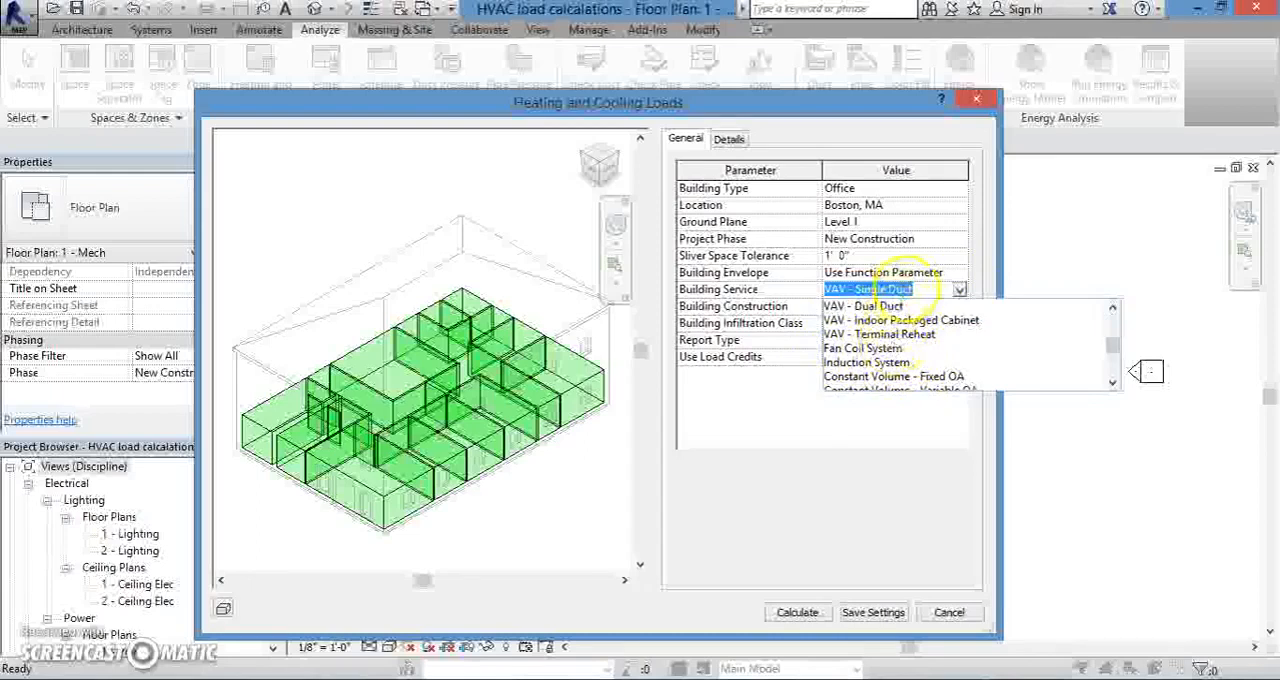
{"action": "left_click", "coordinate": [880, 349]}
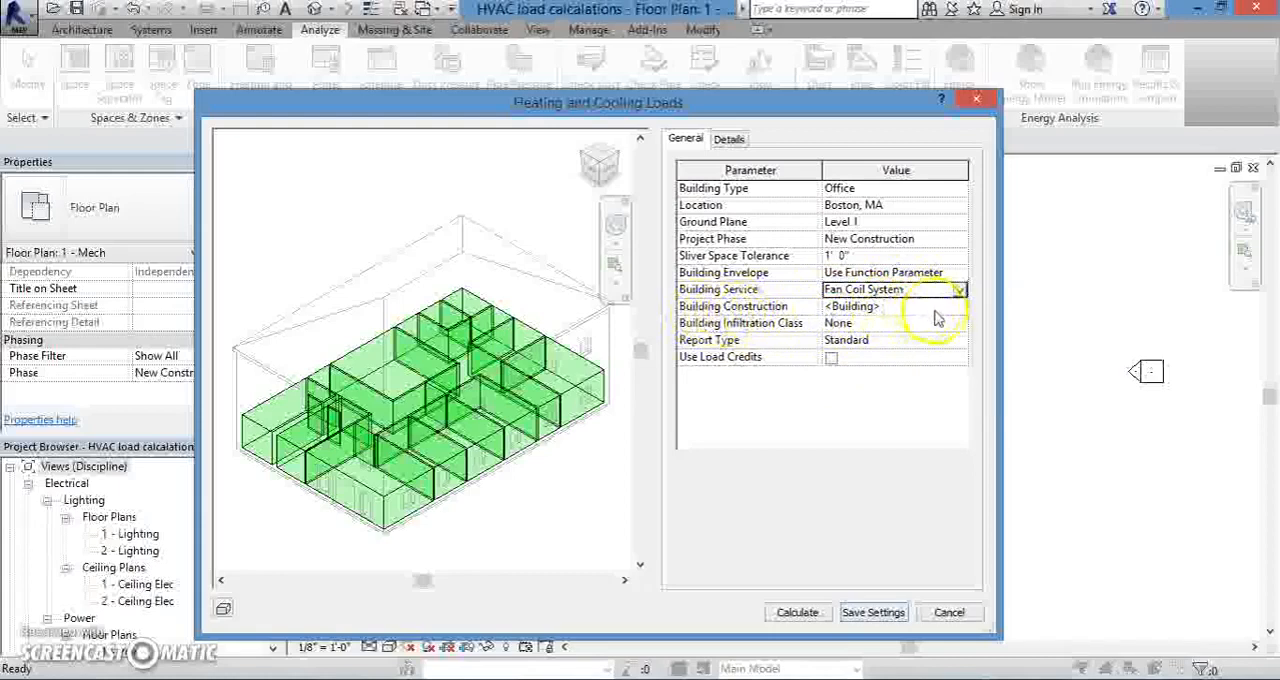
- Review the building construction's analytic constructions for roofs, walls, floors, doors and windows, and accept them
{"action": "left_click", "coordinate": [963, 306]}
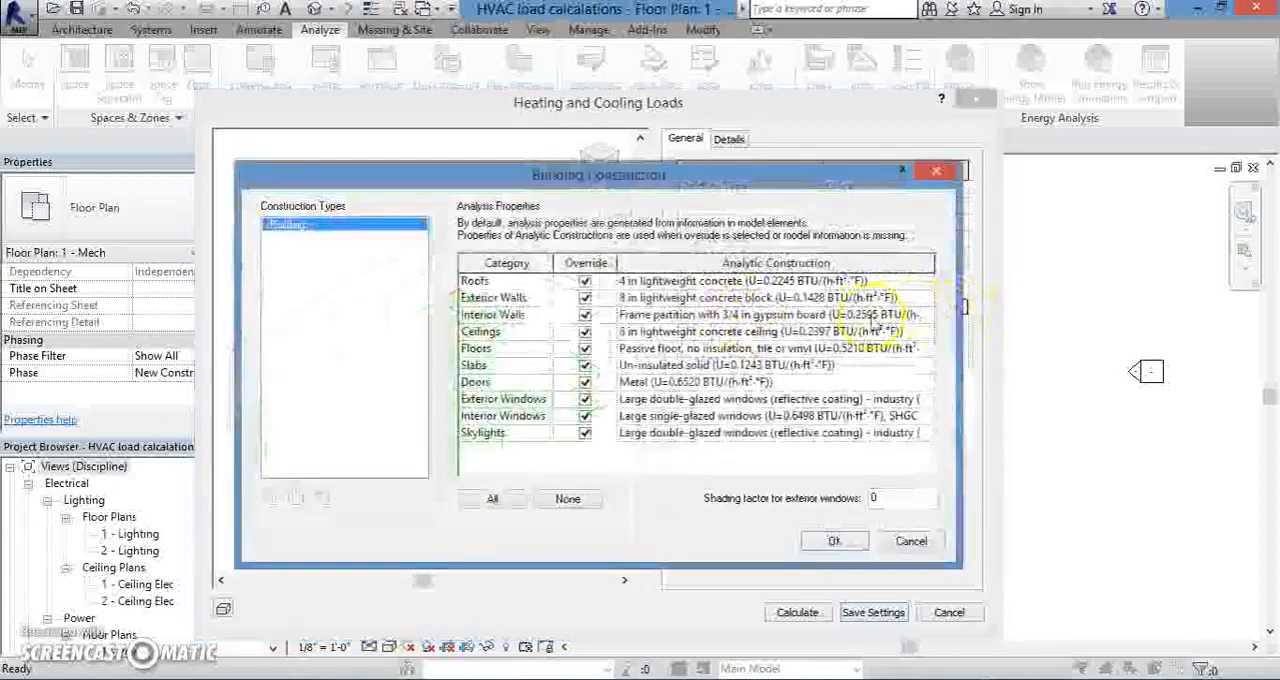
{"action": "left_click_drag", "start_coordinate": [702, 184], "coordinate": [664, 132]}
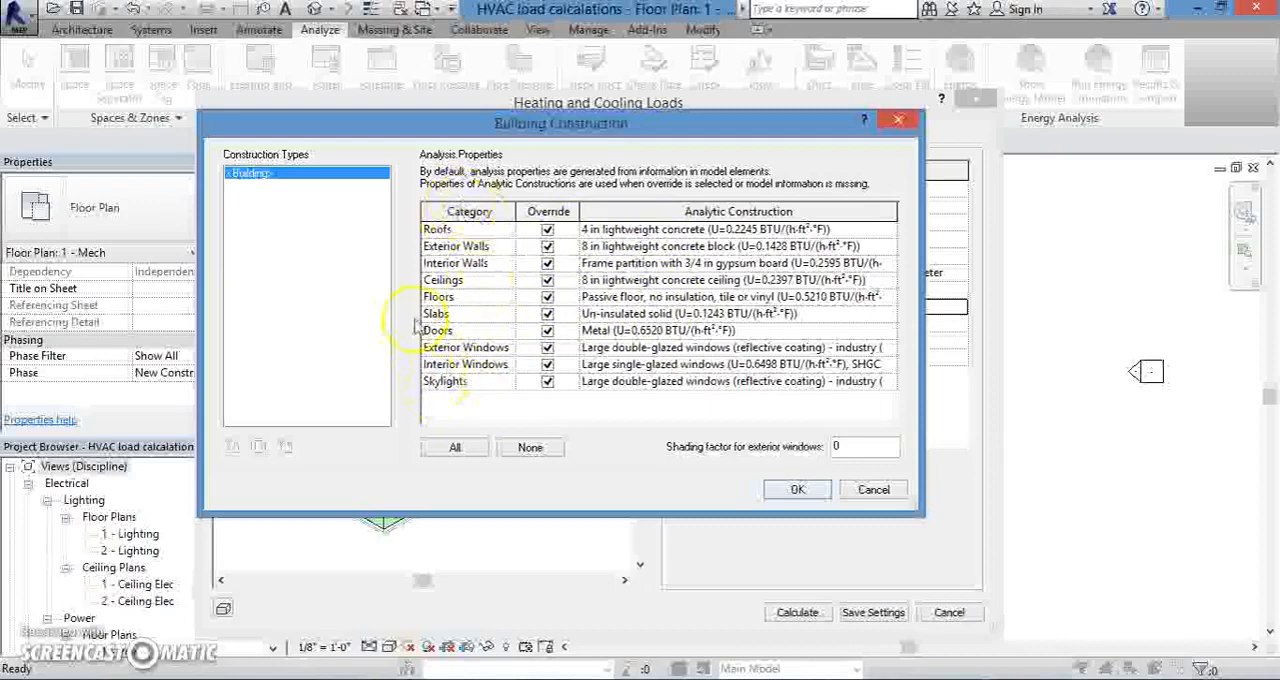
{"action": "left_click", "coordinate": [798, 490]}
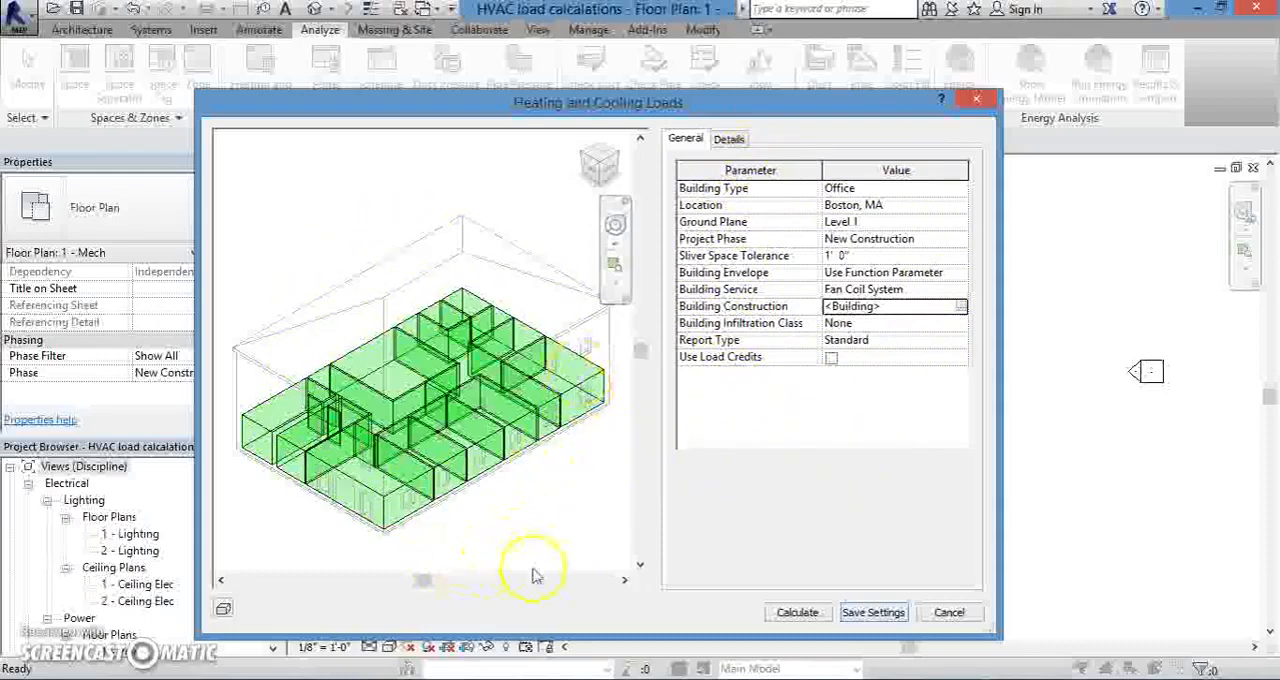
- Calculate the heating and cooling loads and review the project, building and first zone summaries in the loads report
{"action": "left_click", "coordinate": [798, 613]}
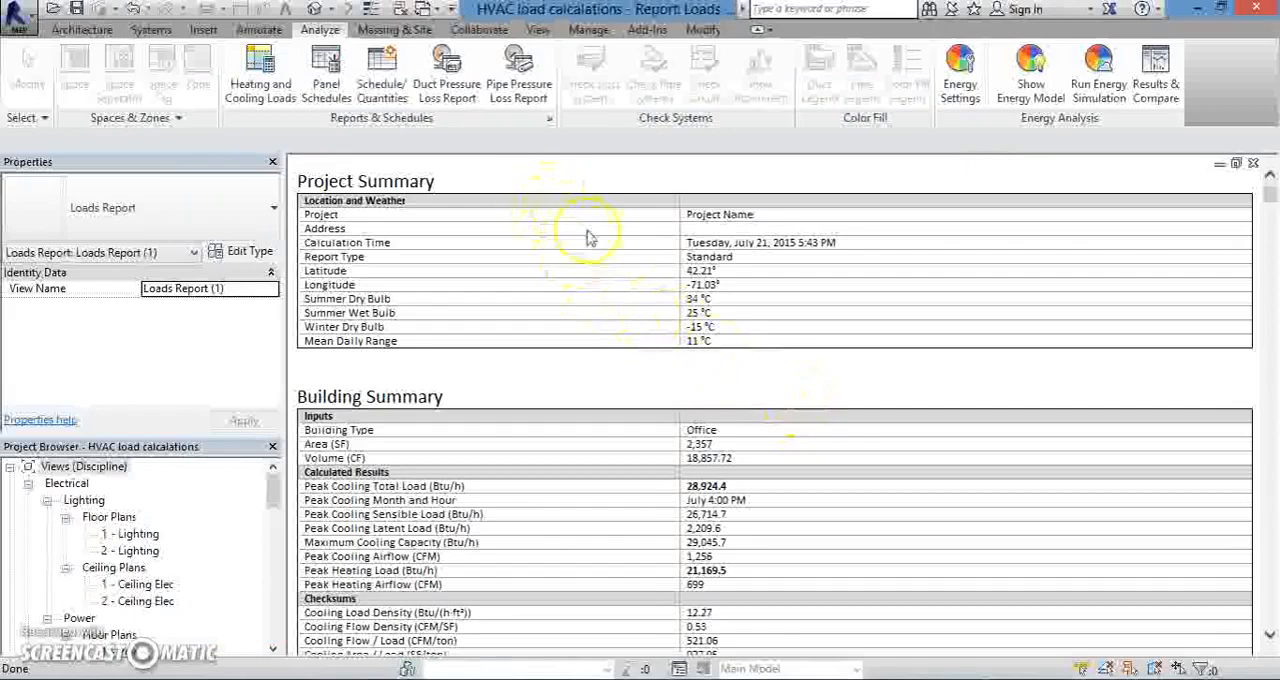
{"action": "scroll", "coordinate": [585, 428], "scroll_direction": "down", "scroll_amount": 3}
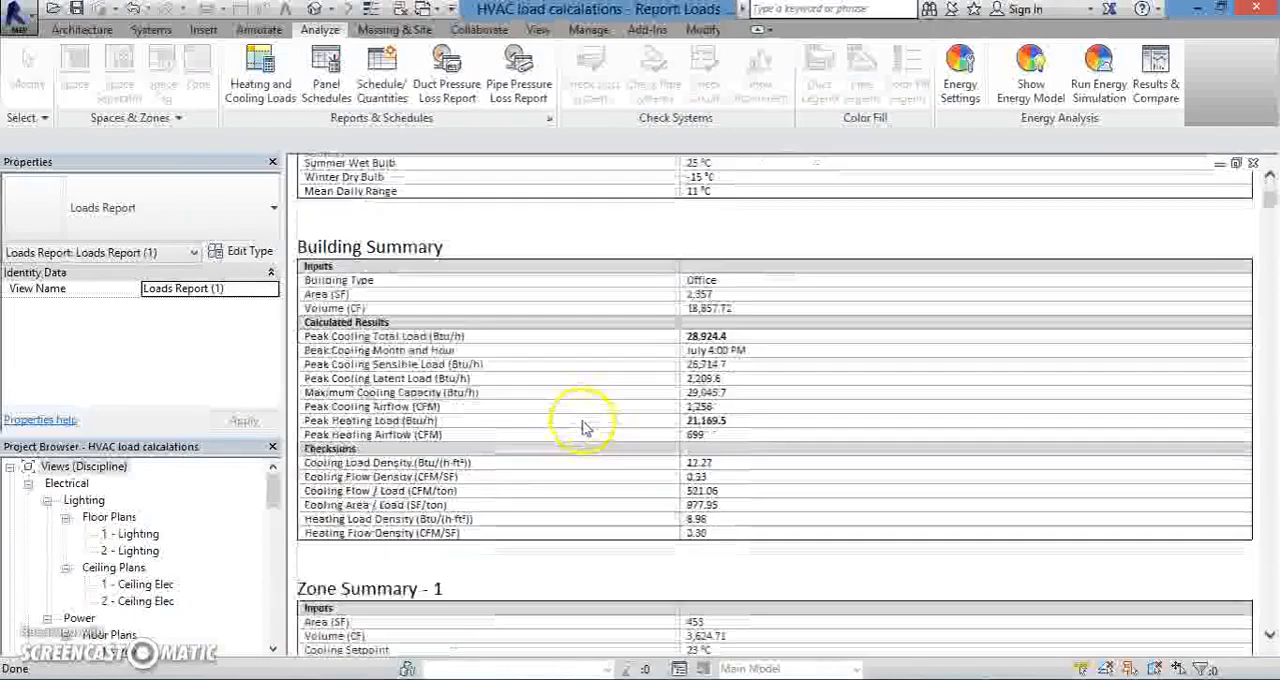
{"action": "scroll", "coordinate": [587, 427], "scroll_direction": "down", "scroll_amount": 3}
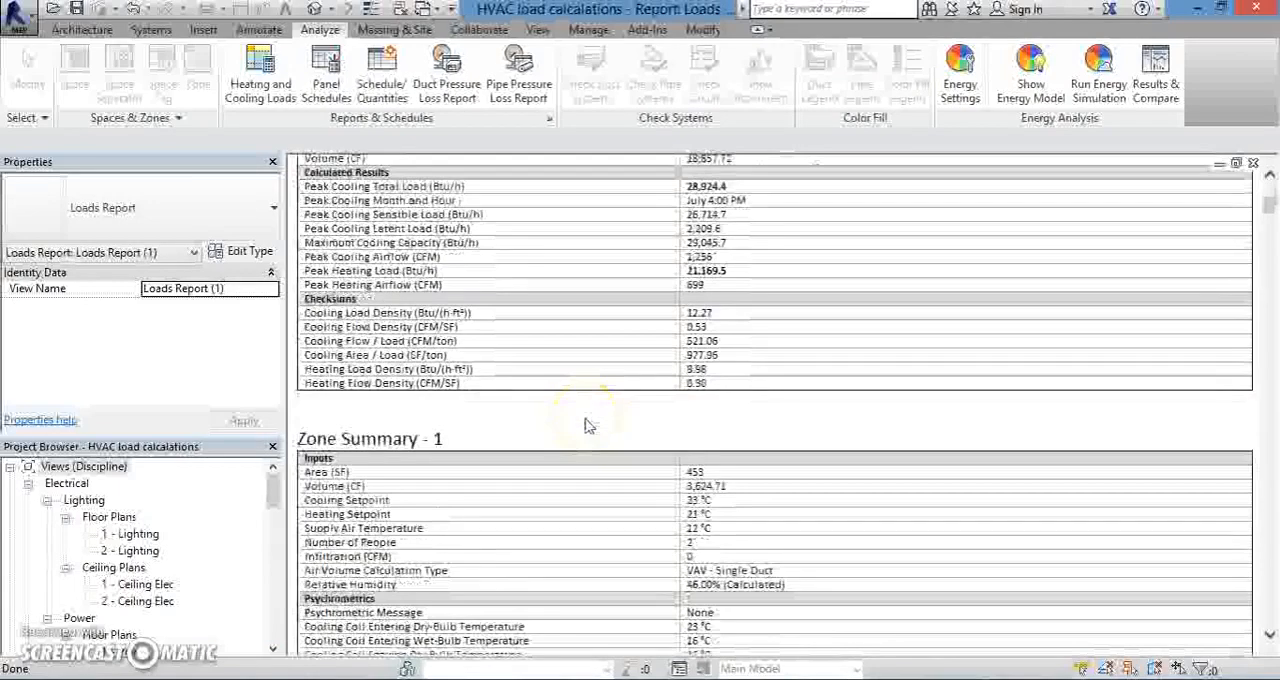
{"action": "scroll", "coordinate": [590, 428], "scroll_direction": "down", "scroll_amount": 2}
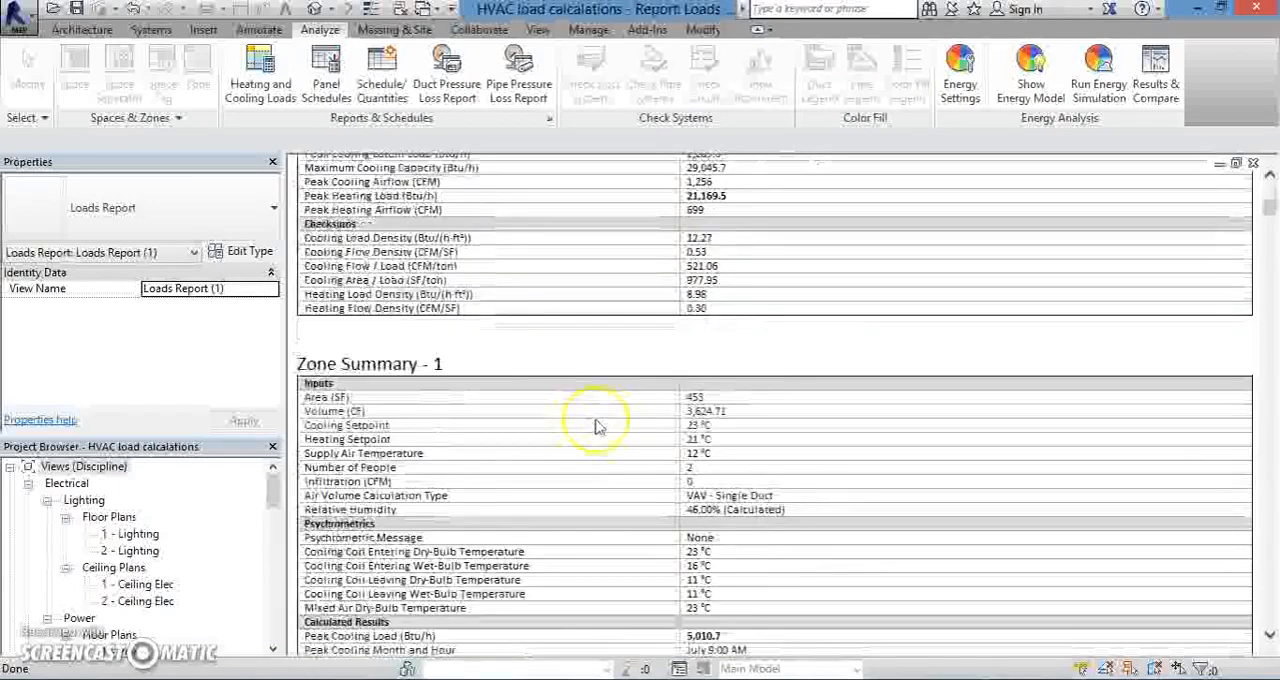
{"action": "scroll", "coordinate": [616, 430], "scroll_direction": "down", "scroll_amount": 3}
{"action": "scroll", "coordinate": [626, 440], "scroll_direction": "down", "scroll_amount": 2}
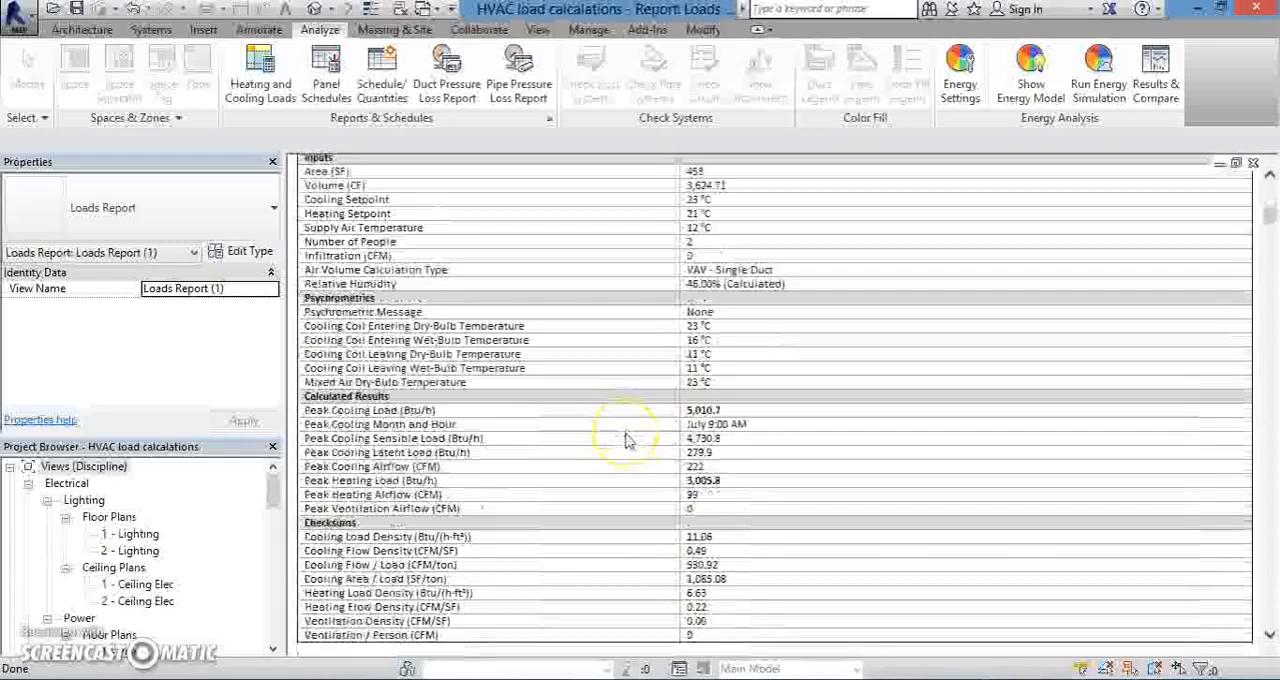
{"action": "scroll", "coordinate": [626, 440], "scroll_direction": "down", "scroll_amount": 2}
{"action": "scroll", "coordinate": [626, 440], "scroll_direction": "up", "scroll_amount": 15}
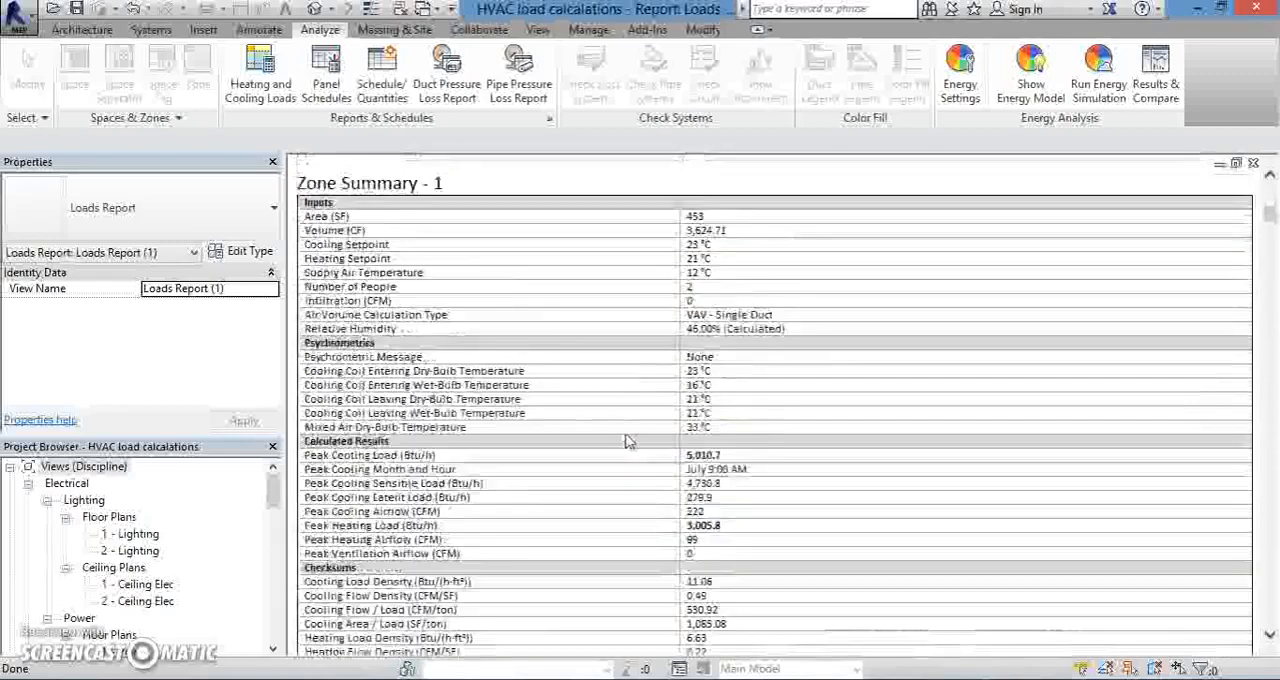
{"action": "scroll", "coordinate": [626, 440], "scroll_direction": "up", "scroll_amount": 2}
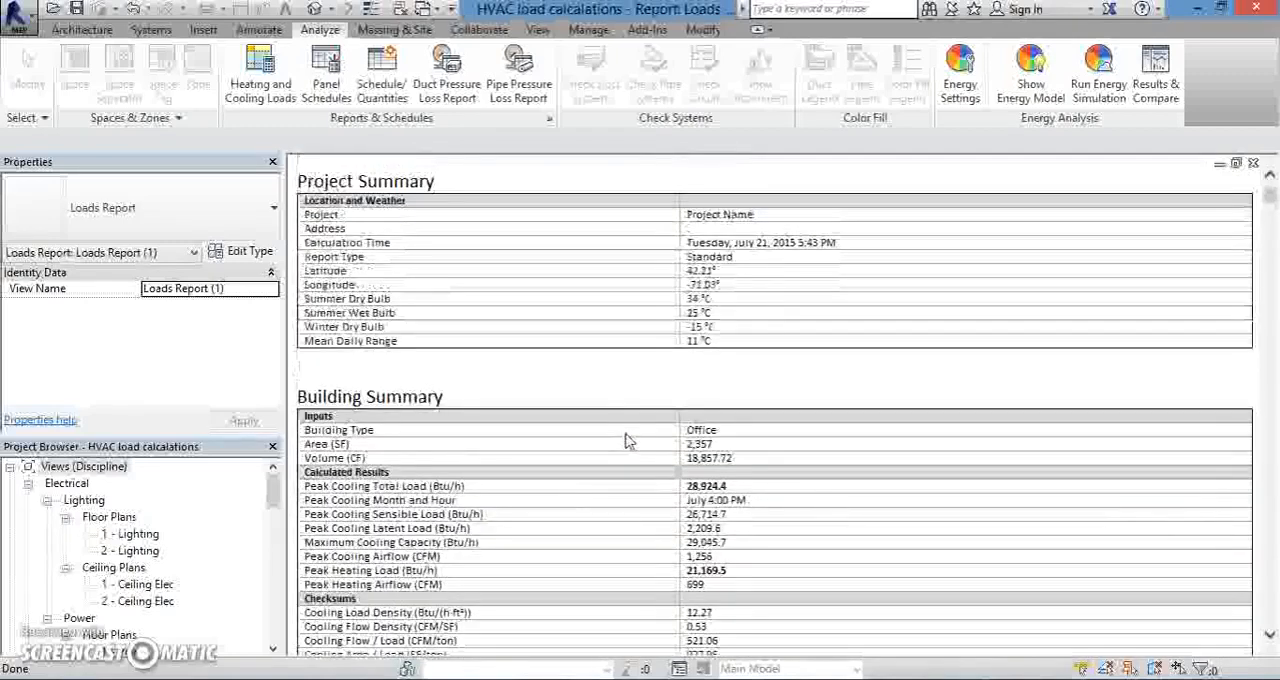
- Examine the loads report's zone component breakdowns and the summaries of individual spaces, including 109 UTIL, 108 ELEC and 107 MECH
{"action": "scroll", "coordinate": [688, 375], "scroll_direction": "down", "scroll_amount": 1}
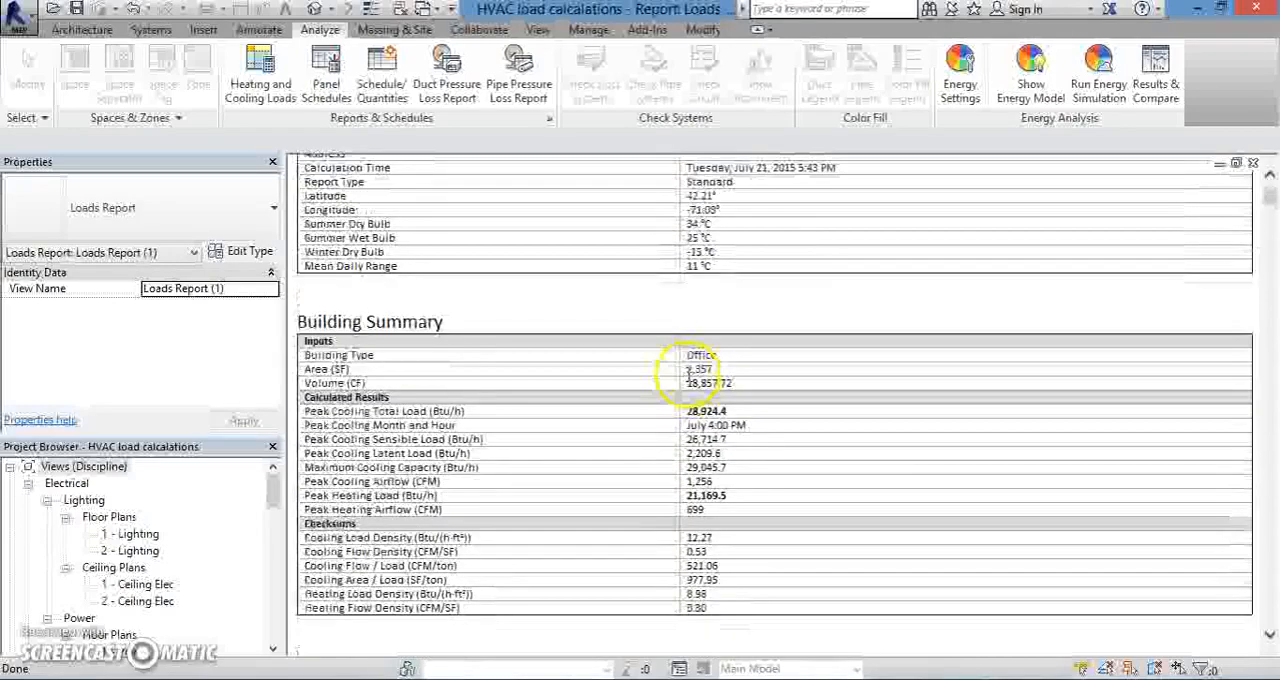
{"action": "scroll", "coordinate": [688, 378], "scroll_direction": "down", "scroll_amount": 5}
{"action": "scroll", "coordinate": [688, 390], "scroll_direction": "down", "scroll_amount": 8}
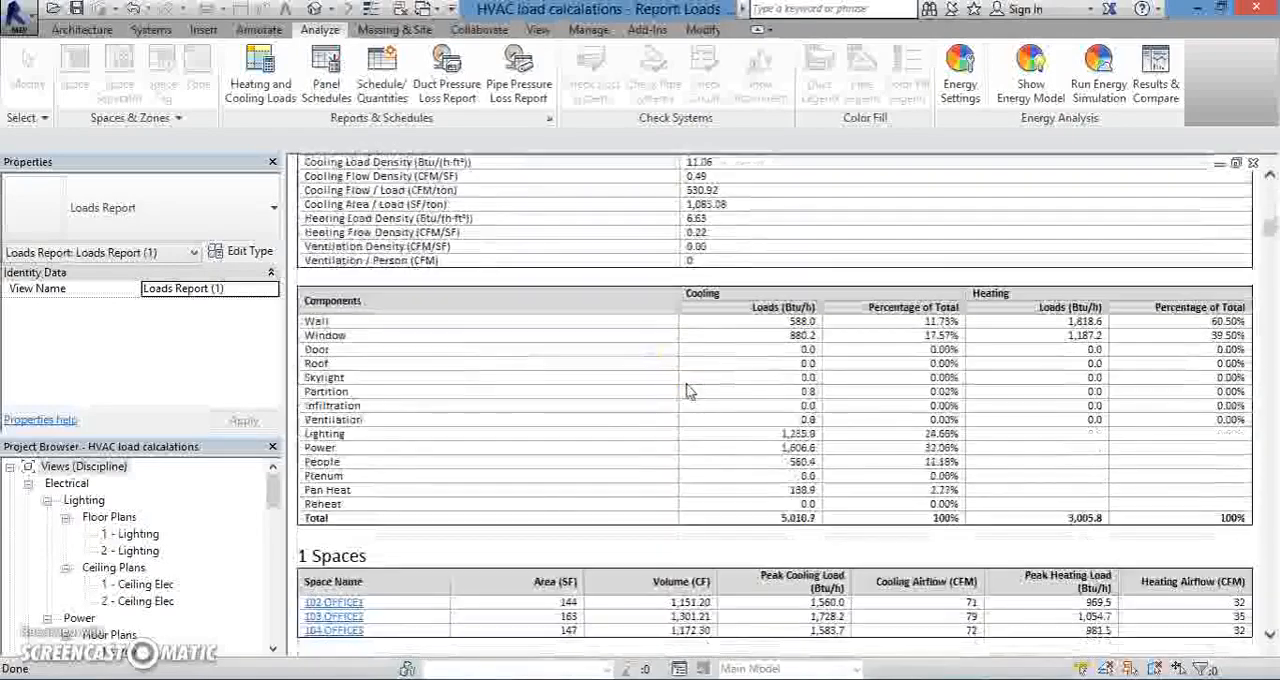
{"action": "scroll", "coordinate": [688, 391], "scroll_direction": "down", "scroll_amount": 4}
{"action": "scroll", "coordinate": [688, 390], "scroll_direction": "up", "scroll_amount": 5}
{"action": "scroll", "coordinate": [688, 391], "scroll_direction": "up", "scroll_amount": 9}
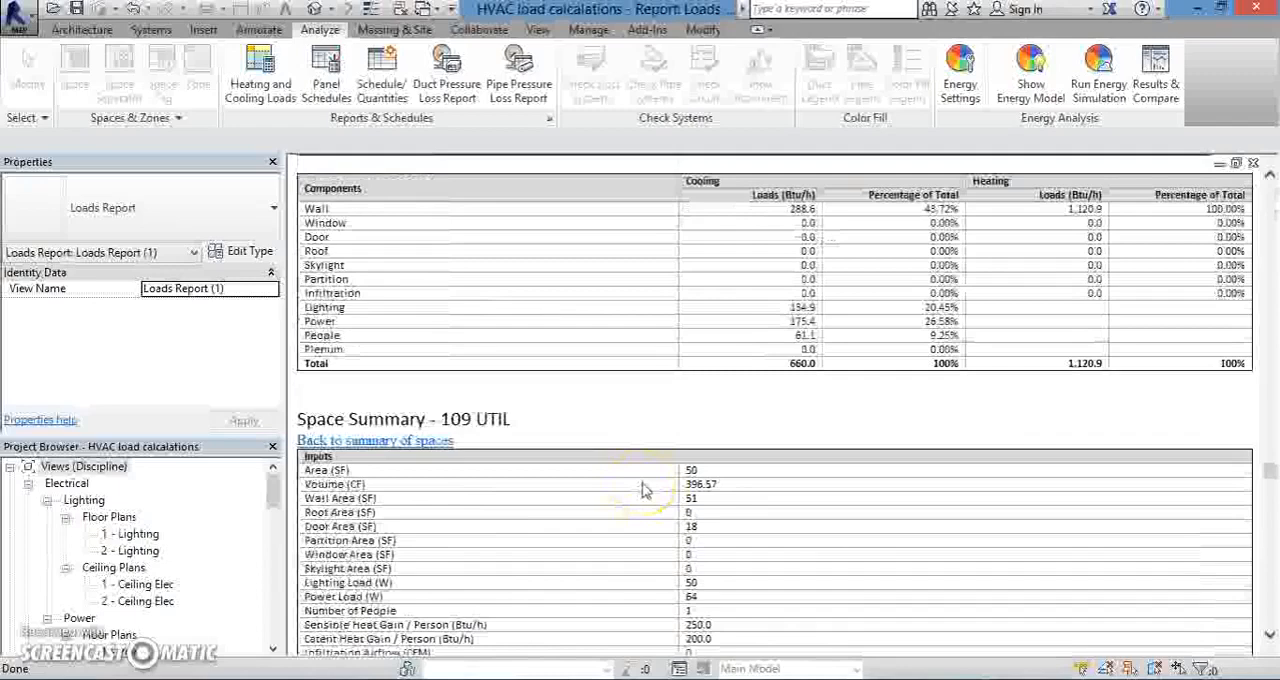
{"action": "scroll", "coordinate": [643, 490], "scroll_direction": "up", "scroll_amount": 6}
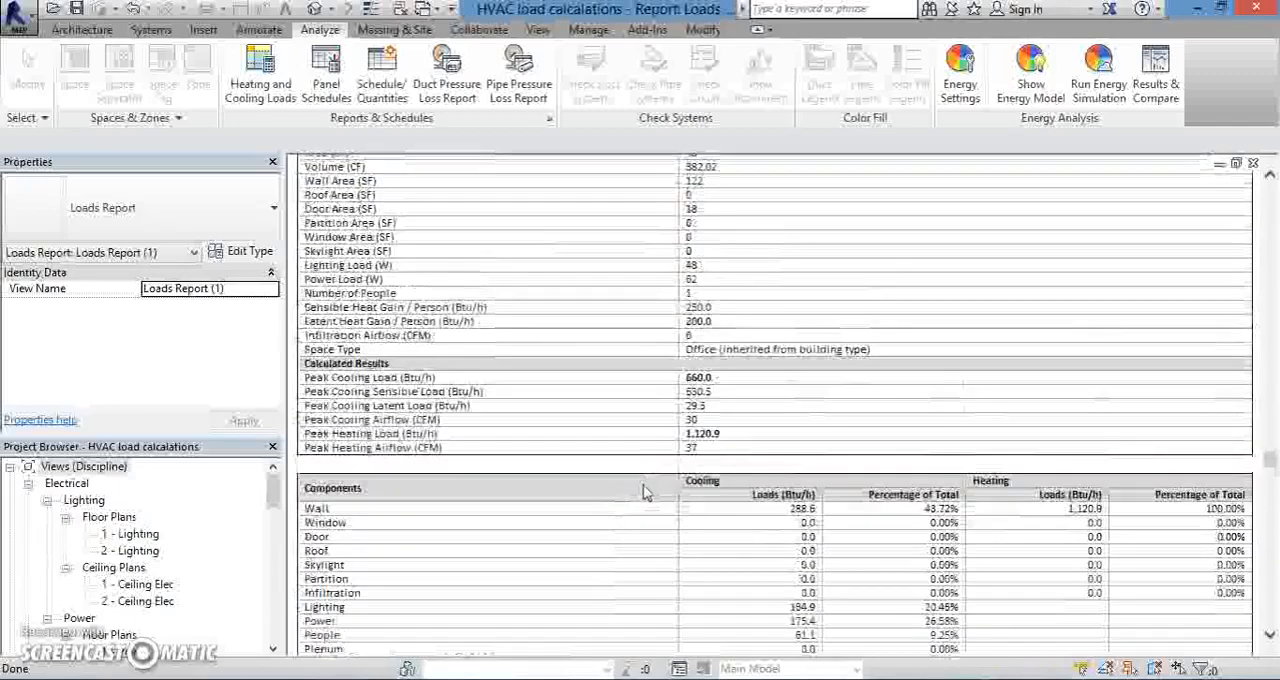
{"action": "scroll", "coordinate": [645, 492], "scroll_direction": "up", "scroll_amount": 3}
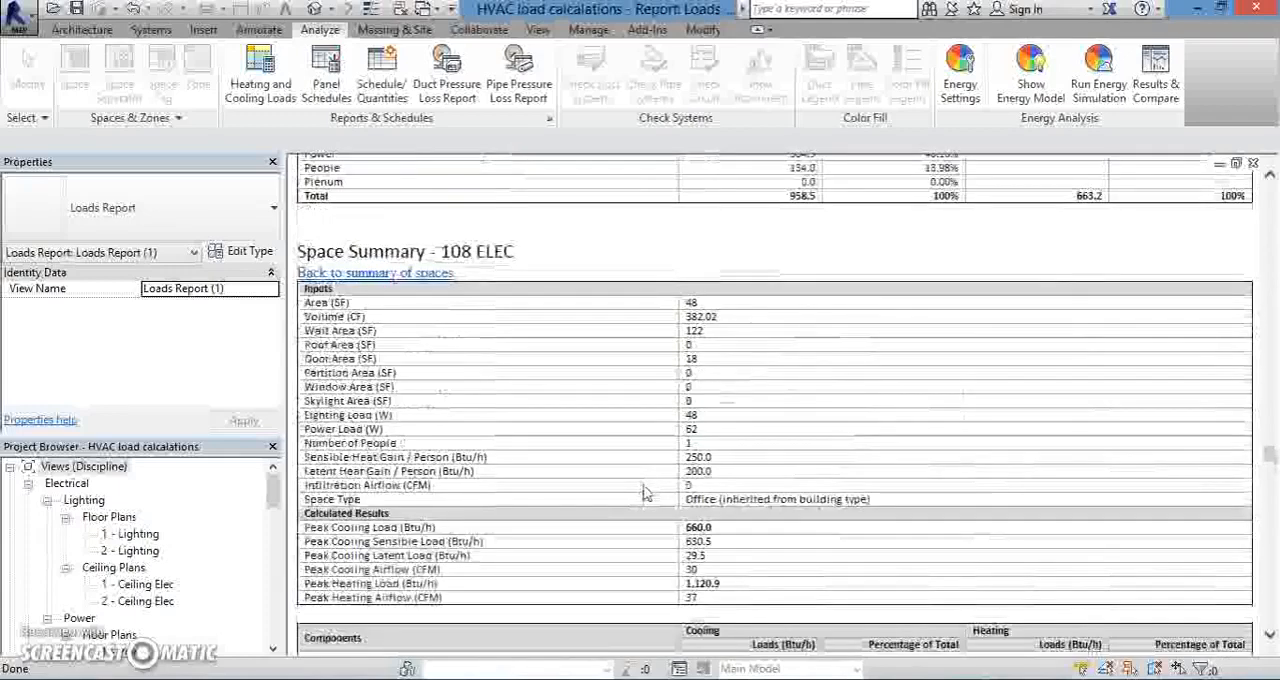
{"action": "scroll", "coordinate": [645, 492], "scroll_direction": "up", "scroll_amount": 3}
{"action": "scroll", "coordinate": [645, 492], "scroll_direction": "up", "scroll_amount": 9}
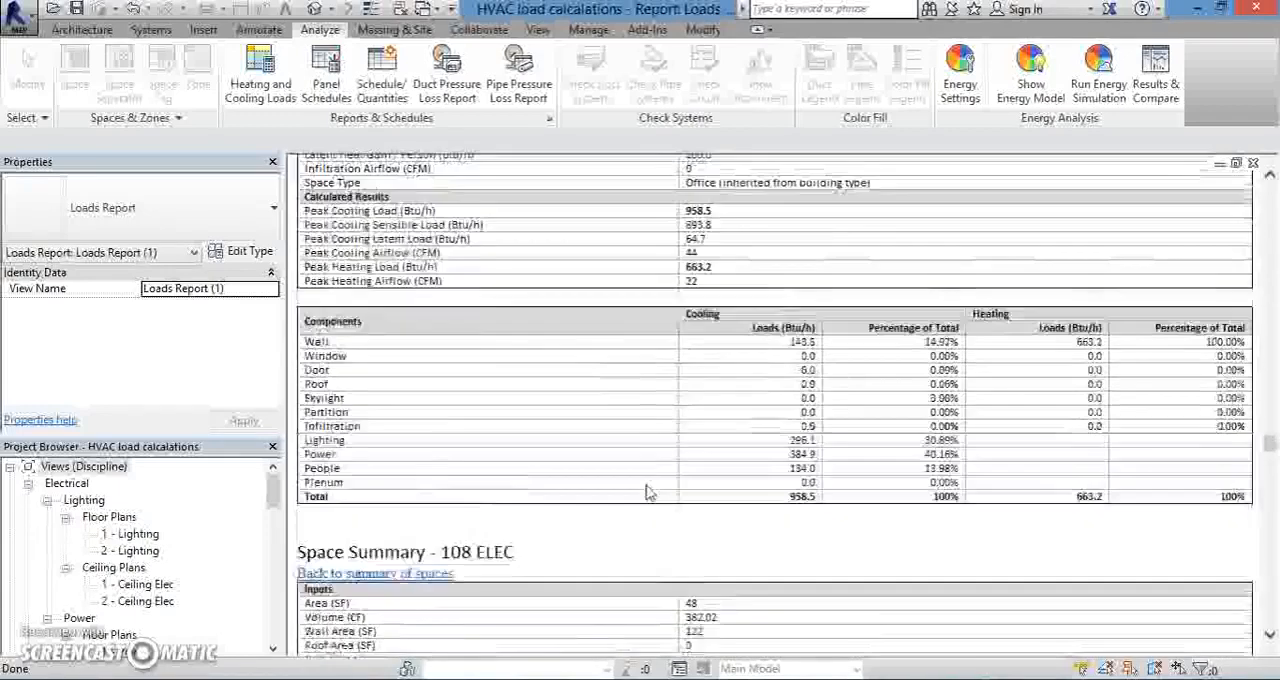
{"action": "scroll", "coordinate": [645, 492], "scroll_direction": "up", "scroll_amount": 3}
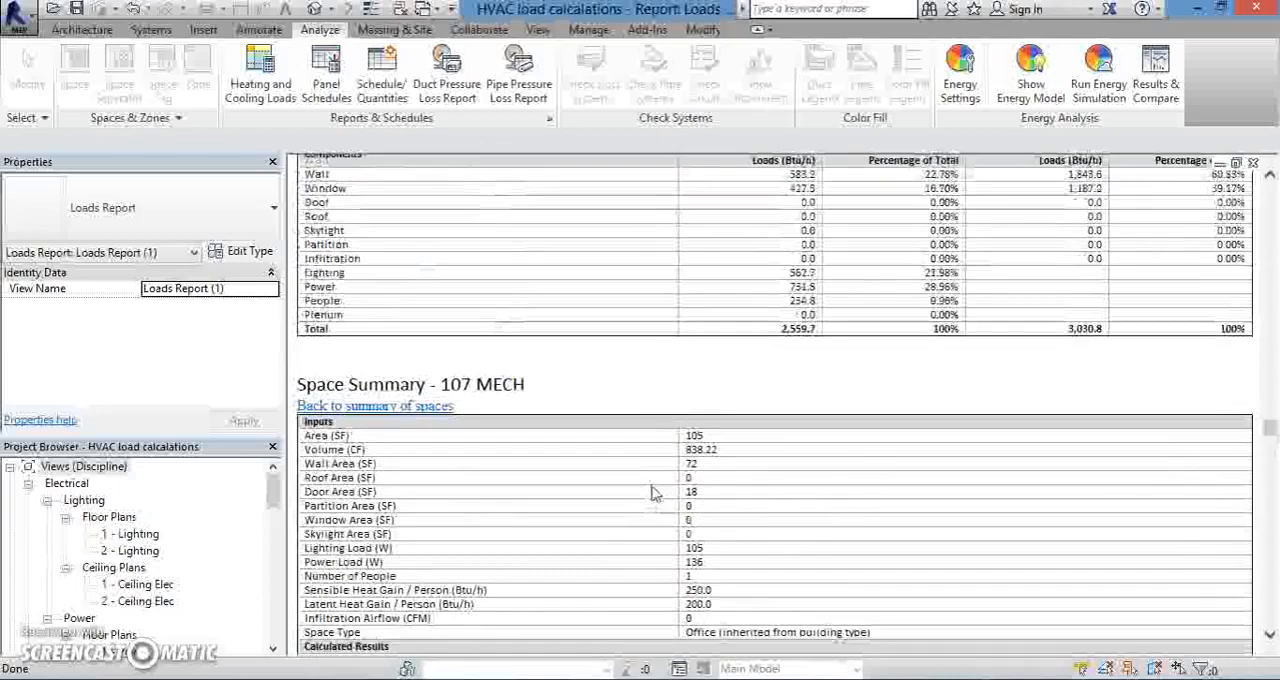
{"action": "scroll", "coordinate": [652, 492], "scroll_direction": "up", "scroll_amount": 2}
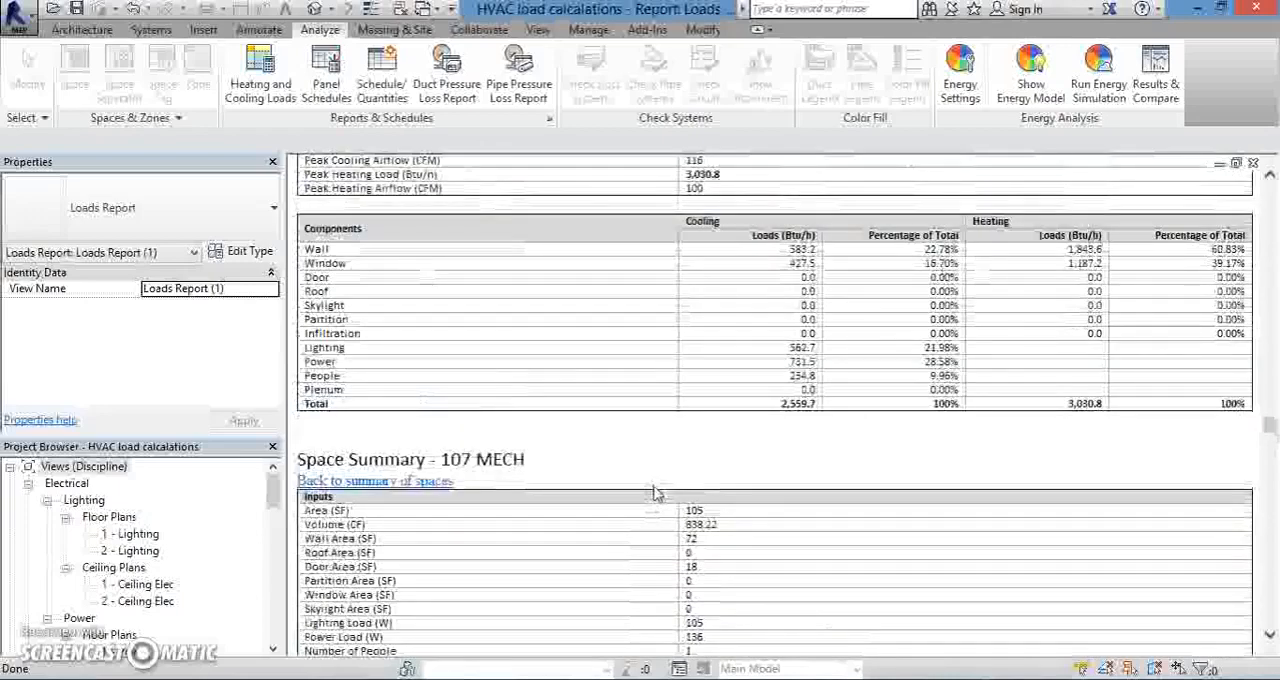
{"action": "scroll", "coordinate": [655, 492], "scroll_direction": "up", "scroll_amount": 20}
{"action": "scroll", "coordinate": [655, 492], "scroll_direction": "up", "scroll_amount": 20}
{"action": "scroll", "coordinate": [655, 492], "scroll_direction": "up", "scroll_amount": 10}
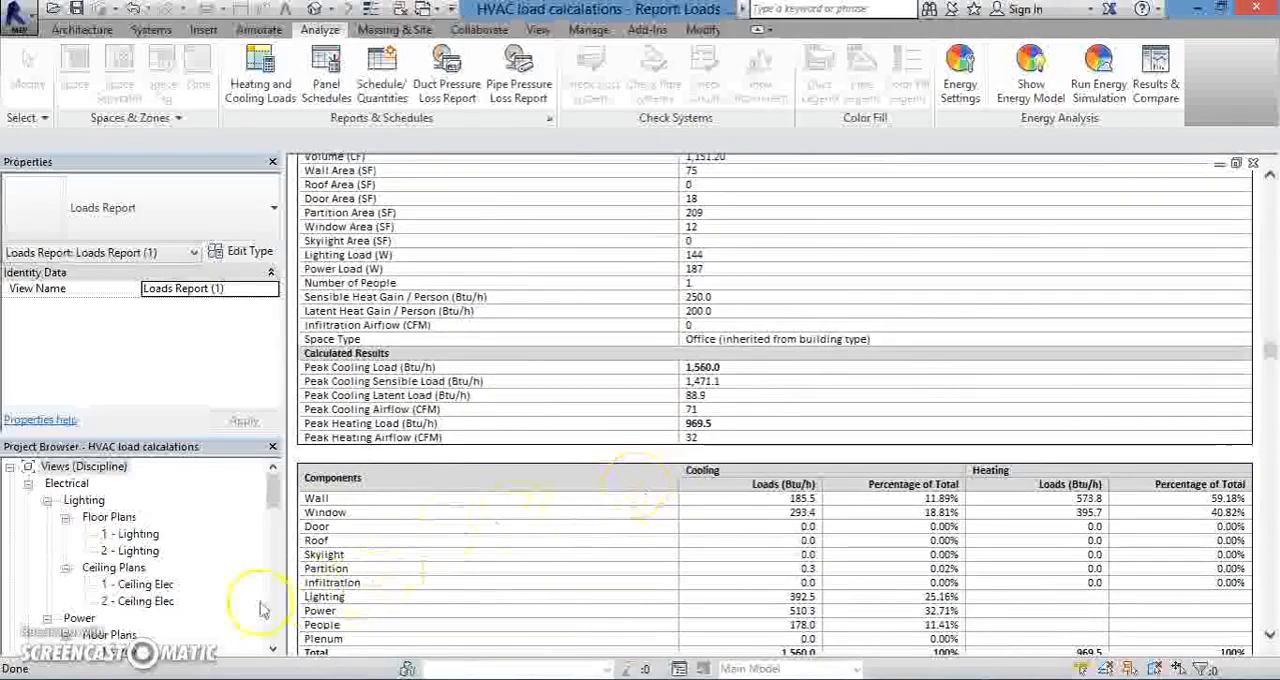